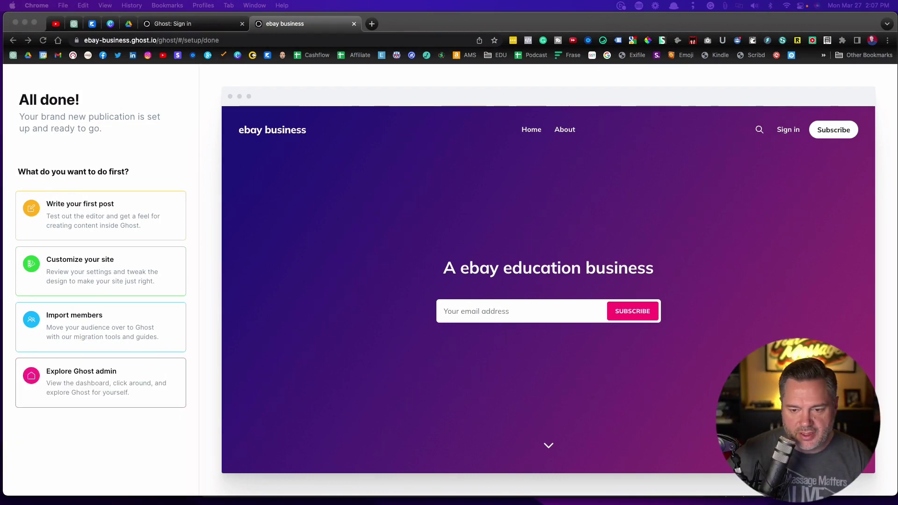
# - Bring the Chrome window with Ghost's 'All done!' page and ebay business preview into focus
pyautogui.press('super+Tab')
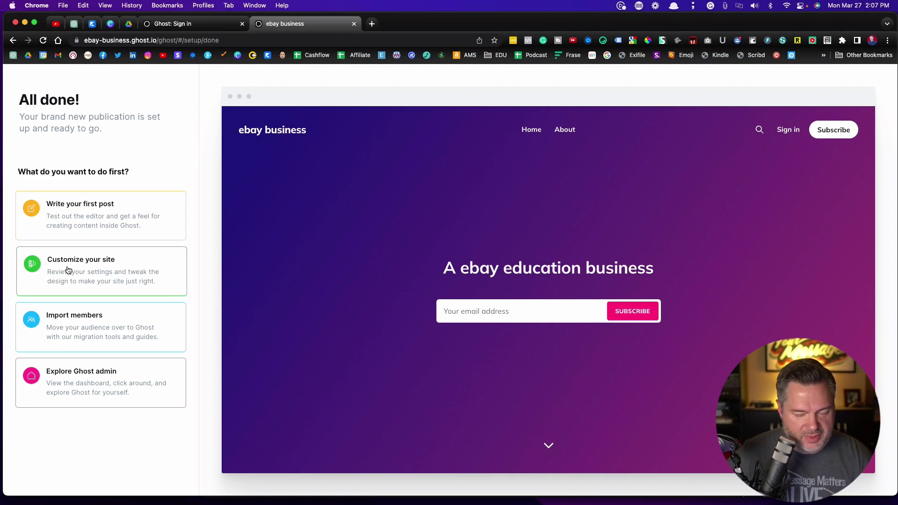
# - Open the General settings and review the site title and description fields
pyautogui.click(69, 271)
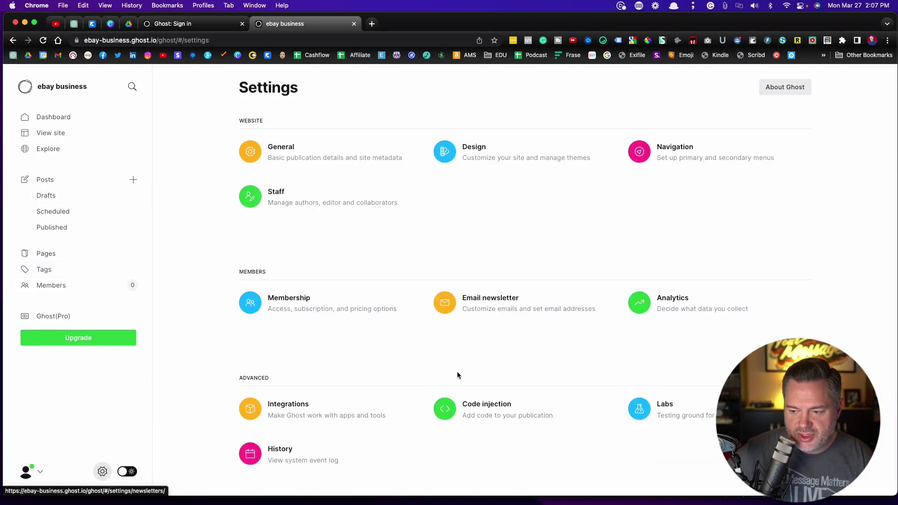
pyautogui.click(251, 156)
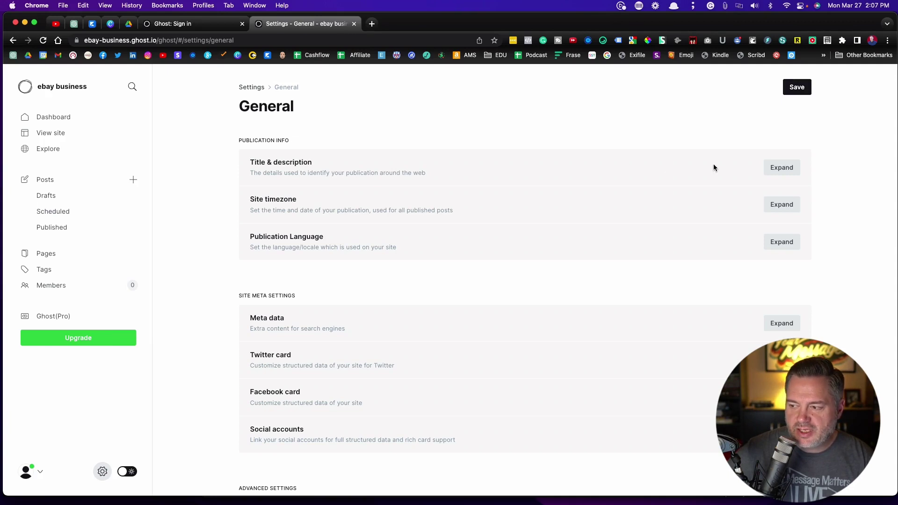
pyautogui.click(777, 167)
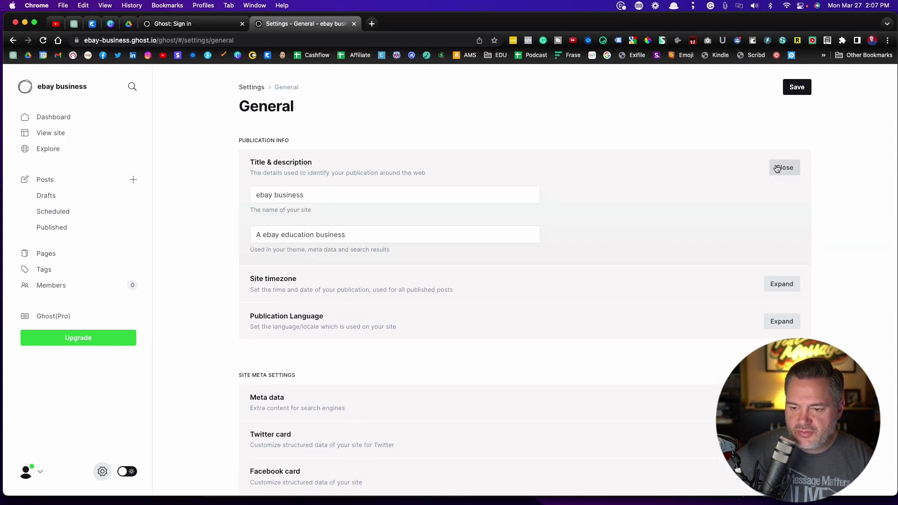
pyautogui.click(320, 194)
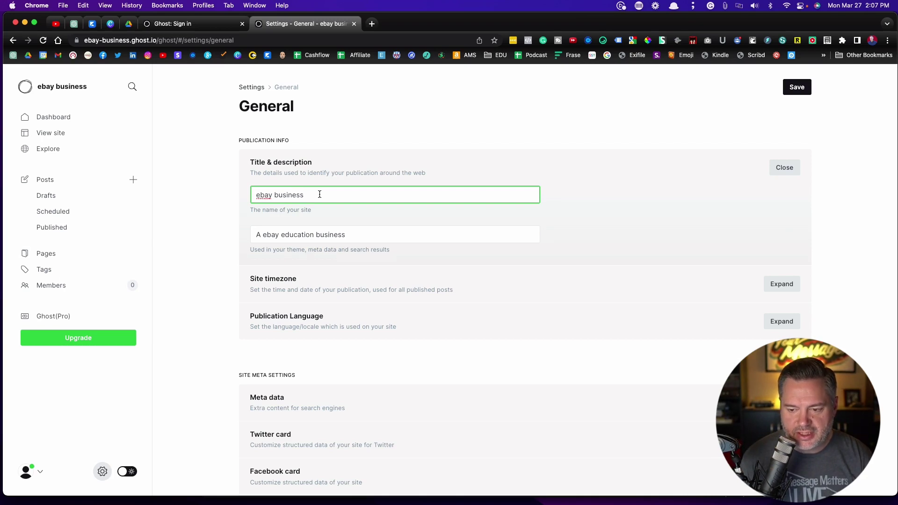
pyautogui.click(347, 235)
# - Check the site timezone (UTC) and publication language (en) settings
pyautogui.click(779, 167)
pyautogui.click(778, 205)
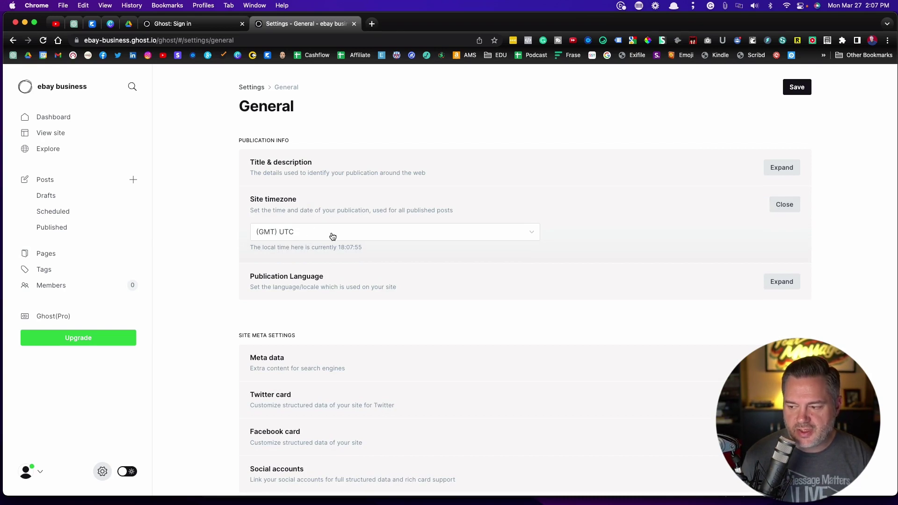
pyautogui.click(781, 281)
pyautogui.scroll(-3, 435, 215)
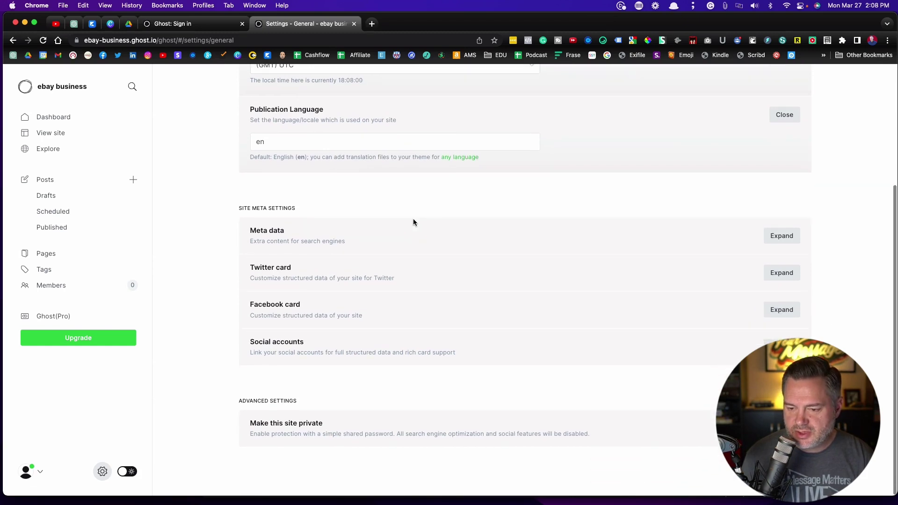
# - Expand the meta data and Twitter card sections to review the 'ebay business' card preview
pyautogui.click(774, 238)
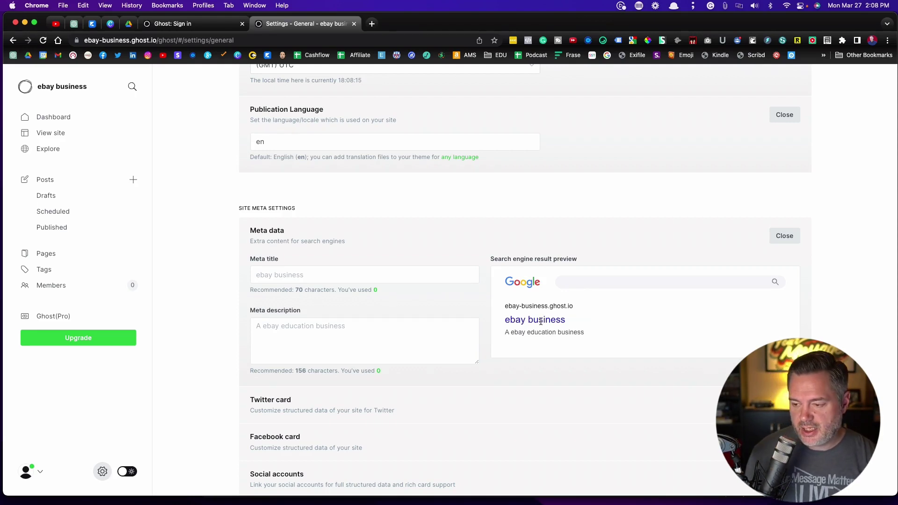
pyautogui.scroll(-4, 541, 321)
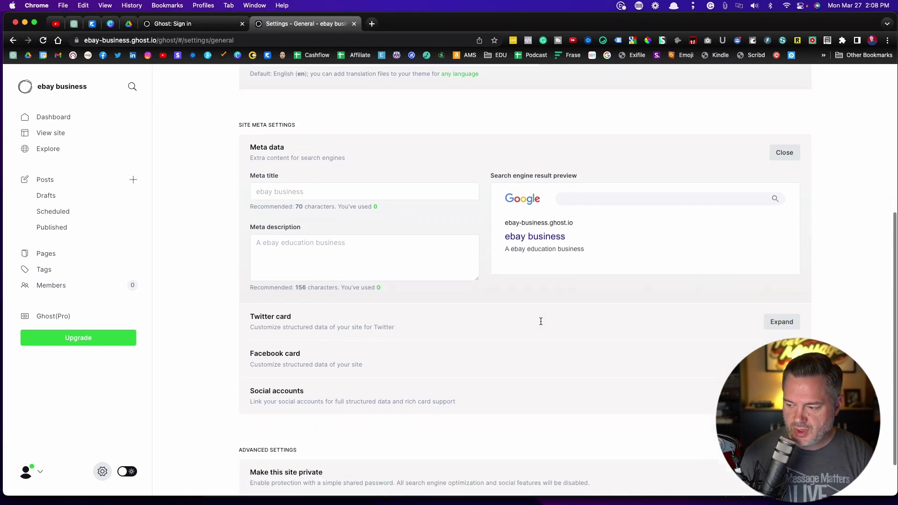
pyautogui.click(777, 313)
pyautogui.scroll(-5, 628, 317)
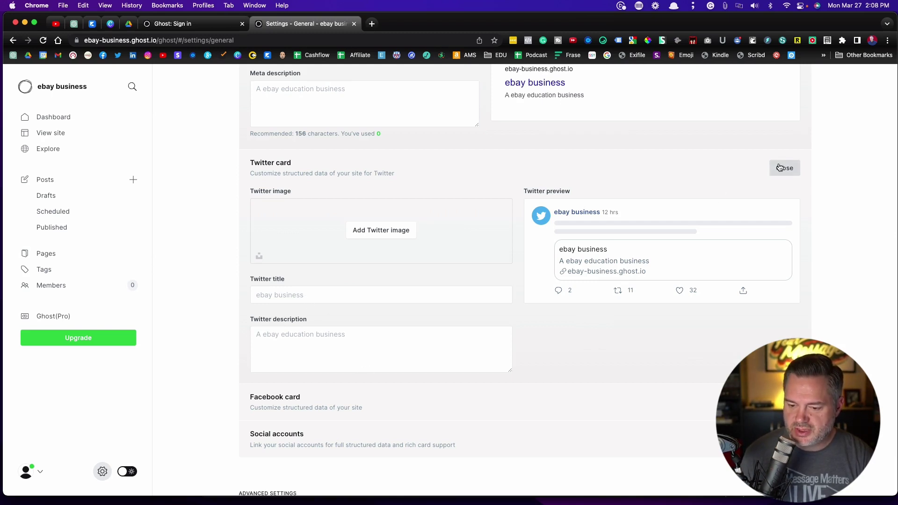
pyautogui.scroll(-2, 705, 204)
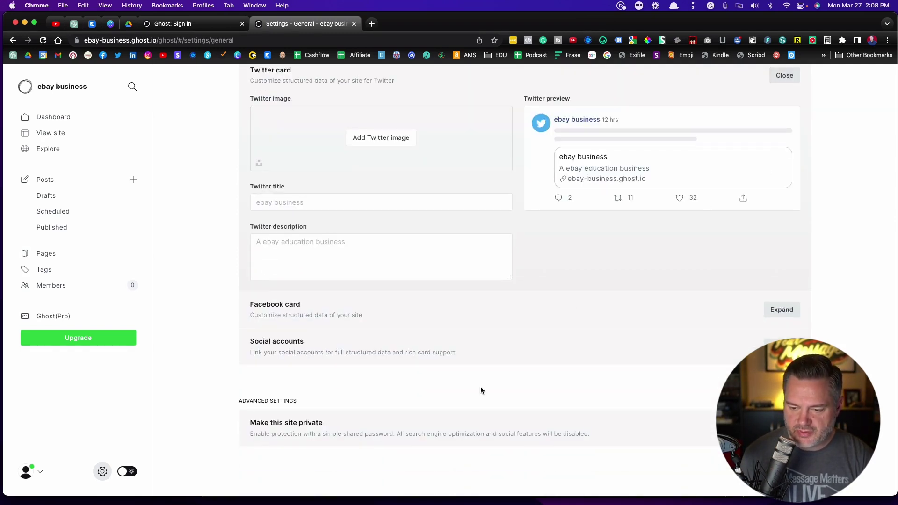
# - Collapse the Twitter card and meta data sections again
pyautogui.scroll(2, 393, 321)
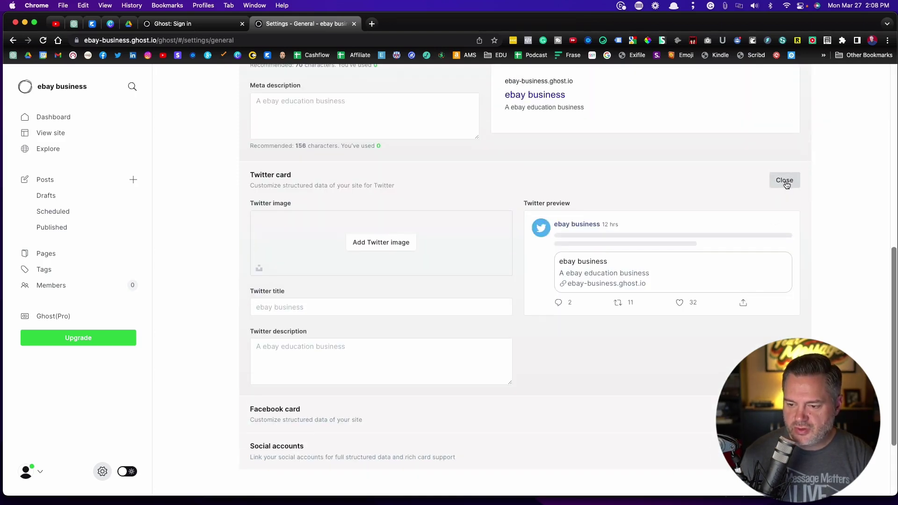
pyautogui.click(785, 181)
pyautogui.click(785, 104)
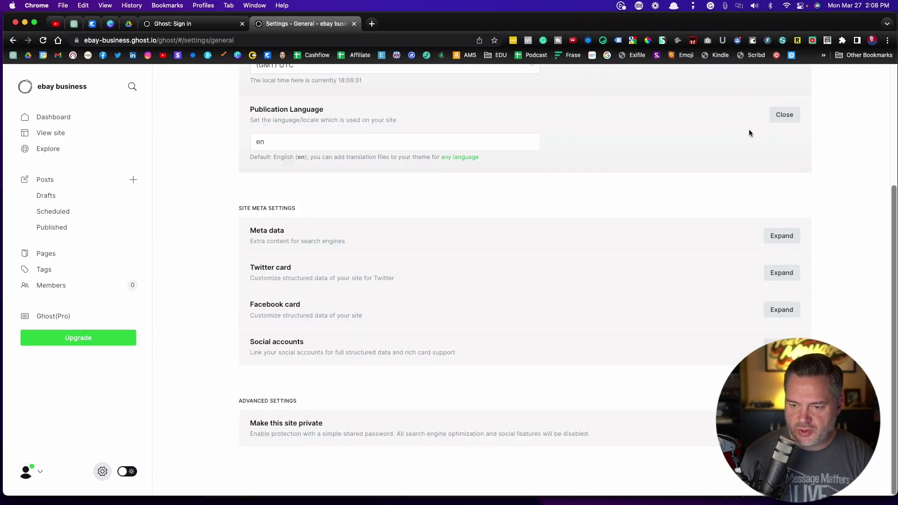
pyautogui.scroll(4, 641, 224)
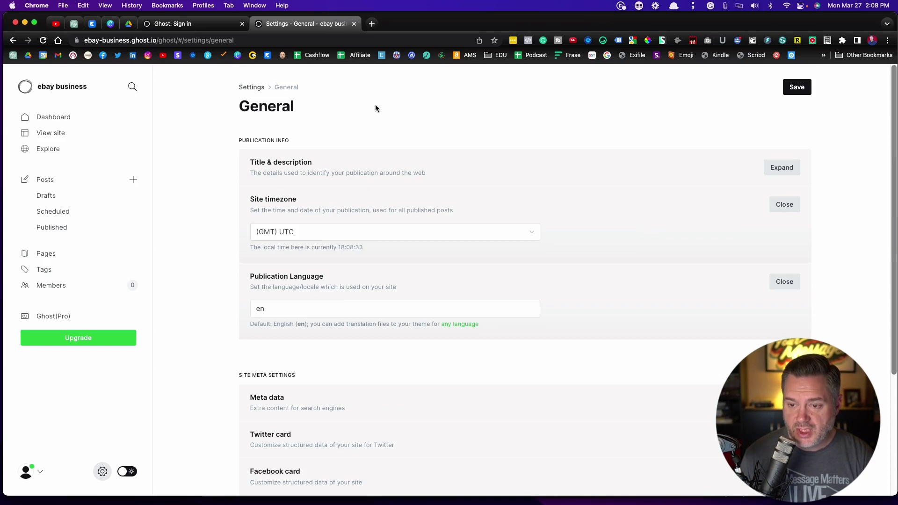
# - Return to the Settings overview and open Site design with its Brand section expanded
pyautogui.click(250, 88)
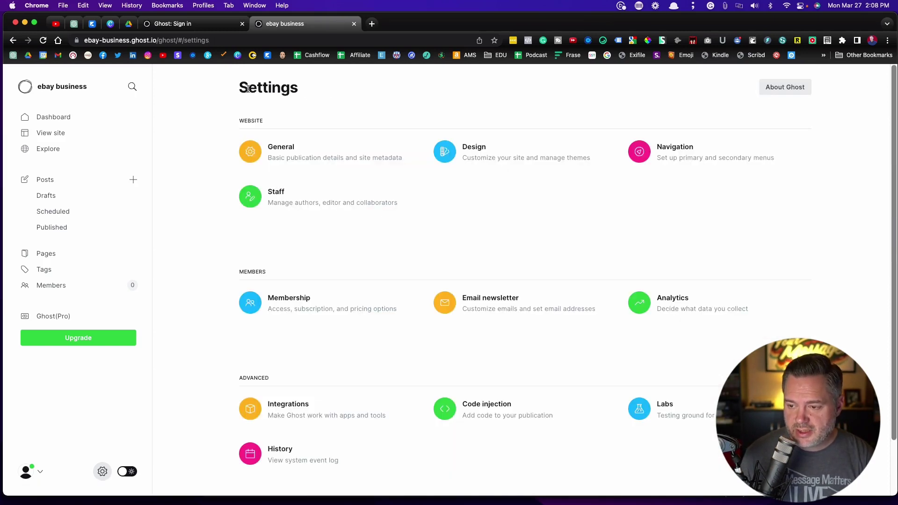
pyautogui.click(445, 149)
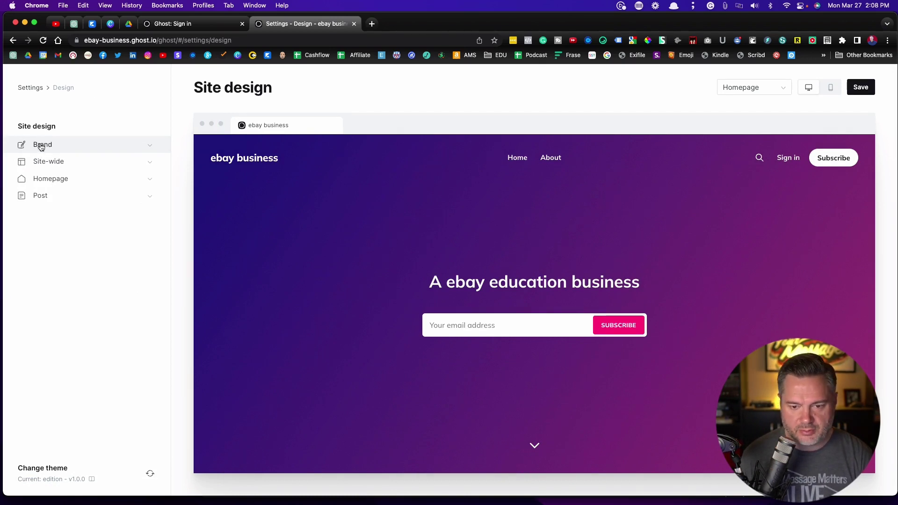
pyautogui.click(42, 147)
pyautogui.scroll(-1, 54, 184)
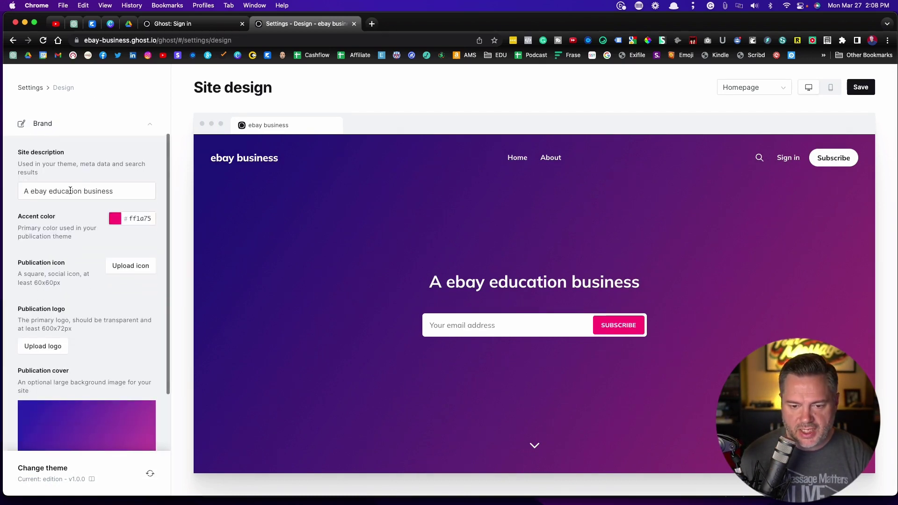
pyautogui.scroll(-5, 71, 191)
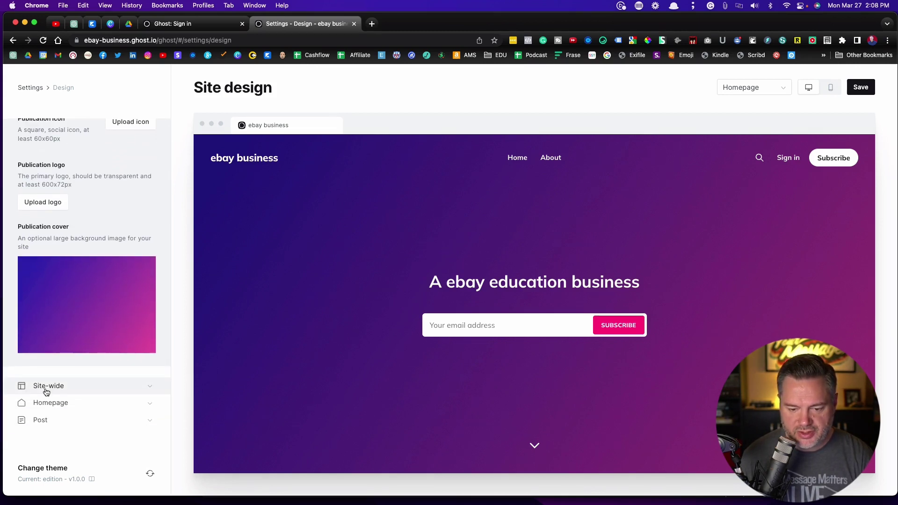
# - Look through the Site-wide, Homepage and Post options, then reopen Brand
pyautogui.click(46, 387)
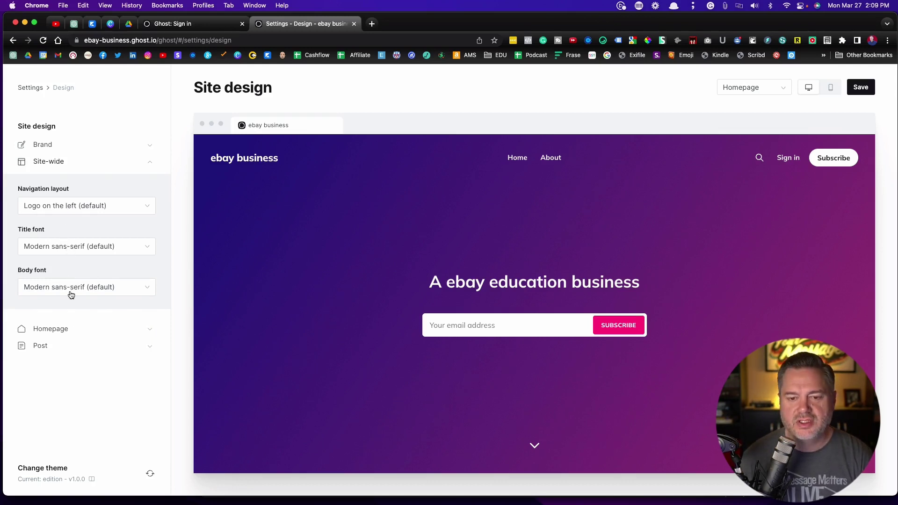
pyautogui.click(53, 328)
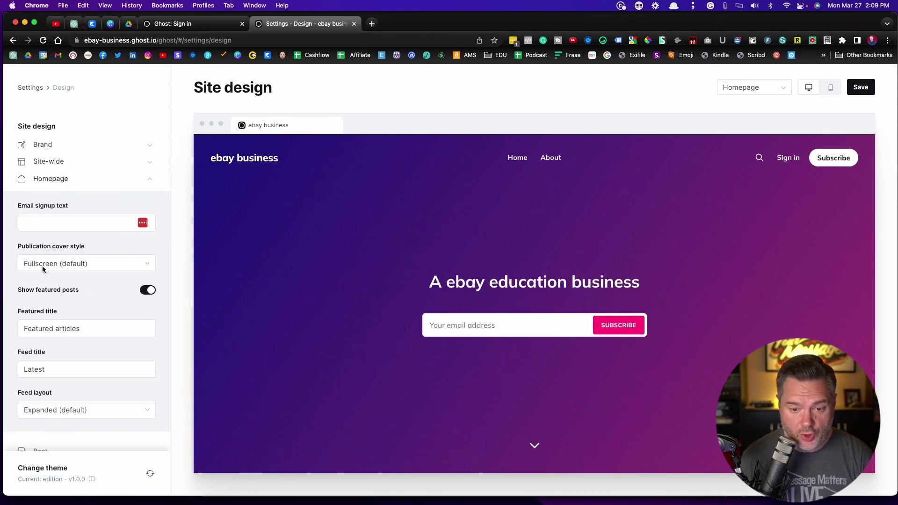
pyautogui.scroll(-2, 37, 223)
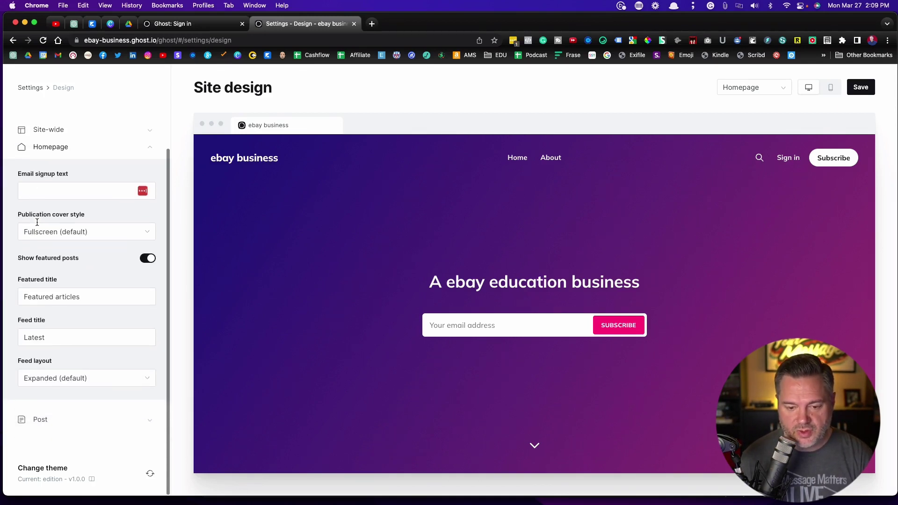
pyautogui.click(40, 420)
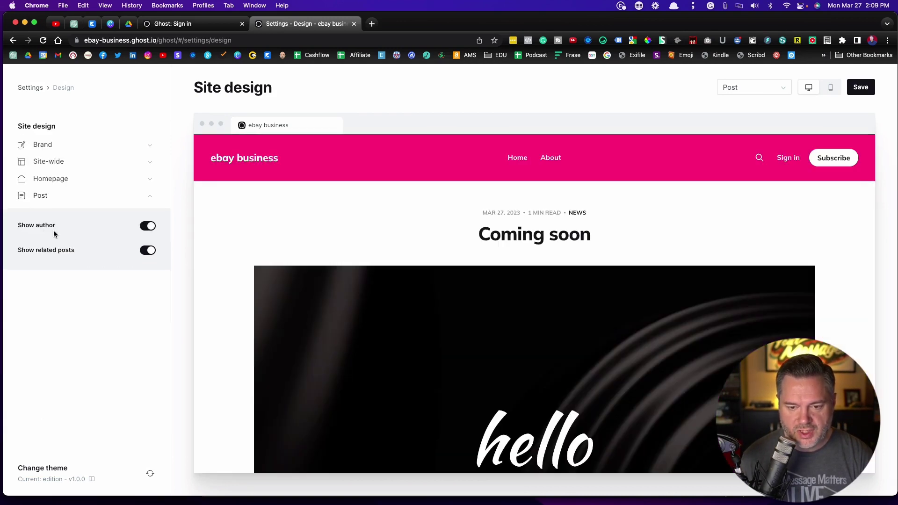
pyautogui.click(41, 146)
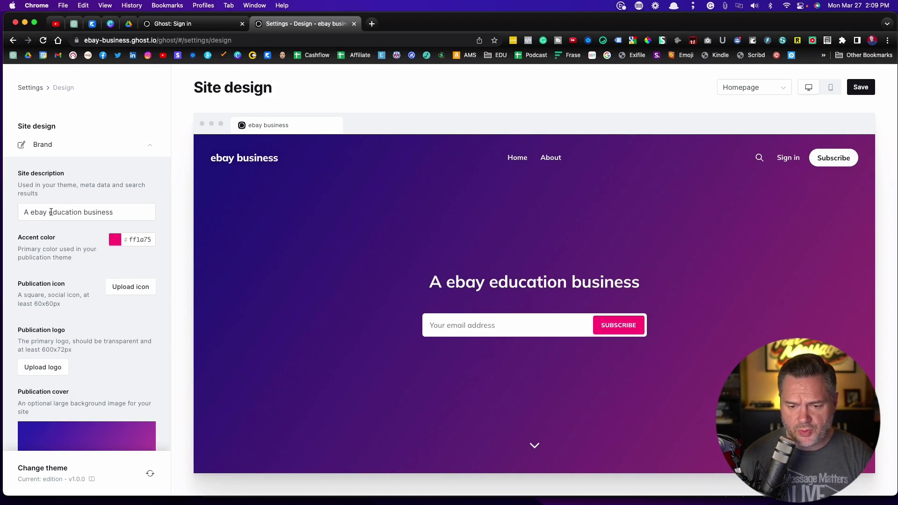
# - Replace the site description with 'Want to Start a Home-Based Business Selling Sports Cards on Ebay?' and save
pyautogui.click(51, 212)
pyautogui.press('super+a')
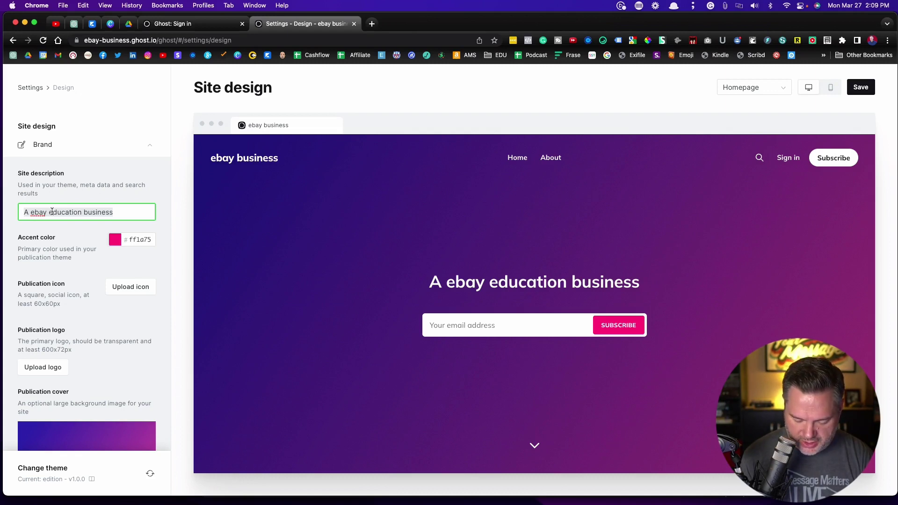
pyautogui.write('Want to Start a Home')
pyautogui.write('-')
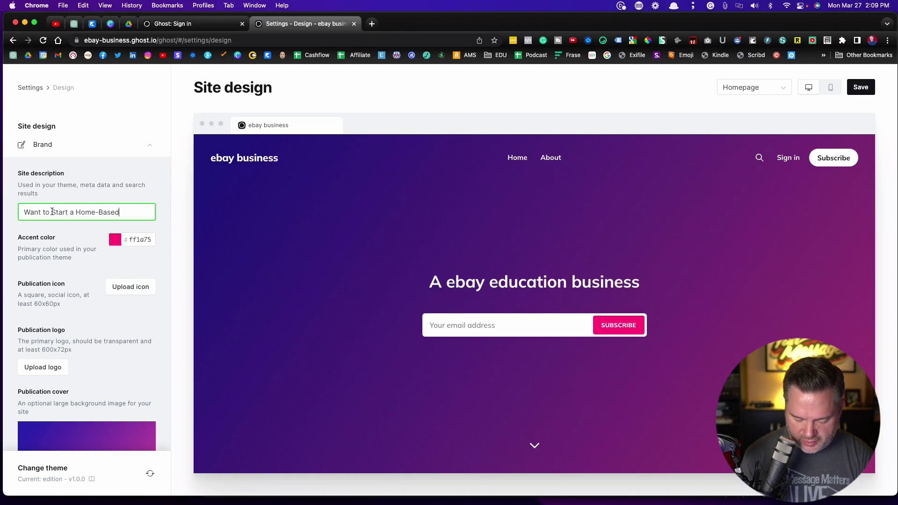
pyautogui.write('Based Business')
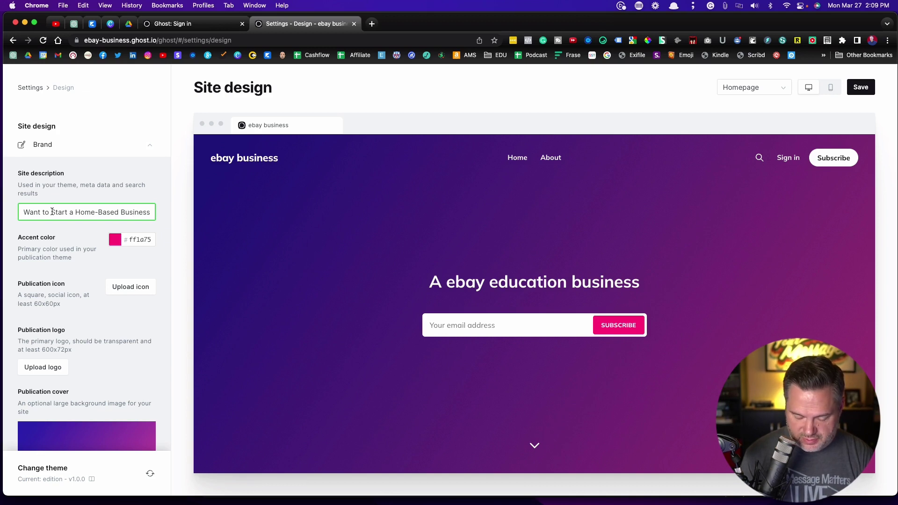
pyautogui.write(' Selling S')
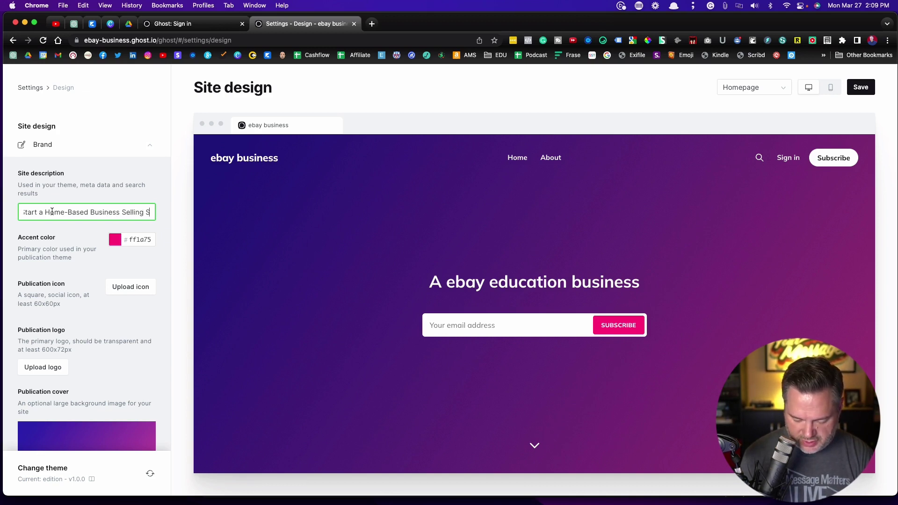
pyautogui.press('BackSpace')
pyautogui.write('Sports Cards on Ebay?')
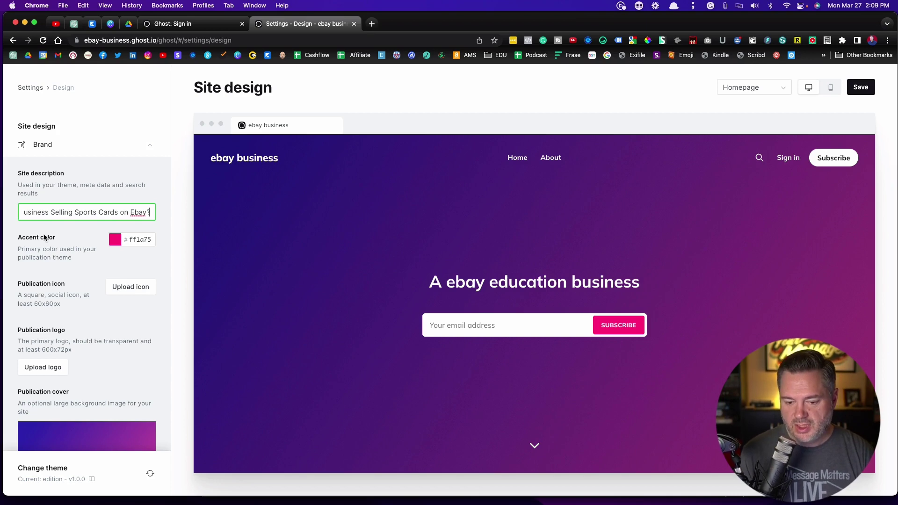
pyautogui.click(871, 85)
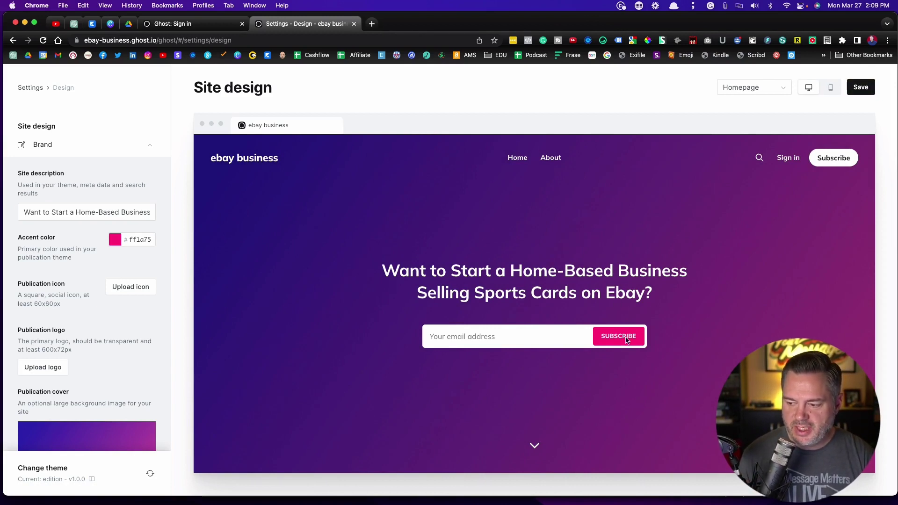
pyautogui.scroll(-1, 66, 270)
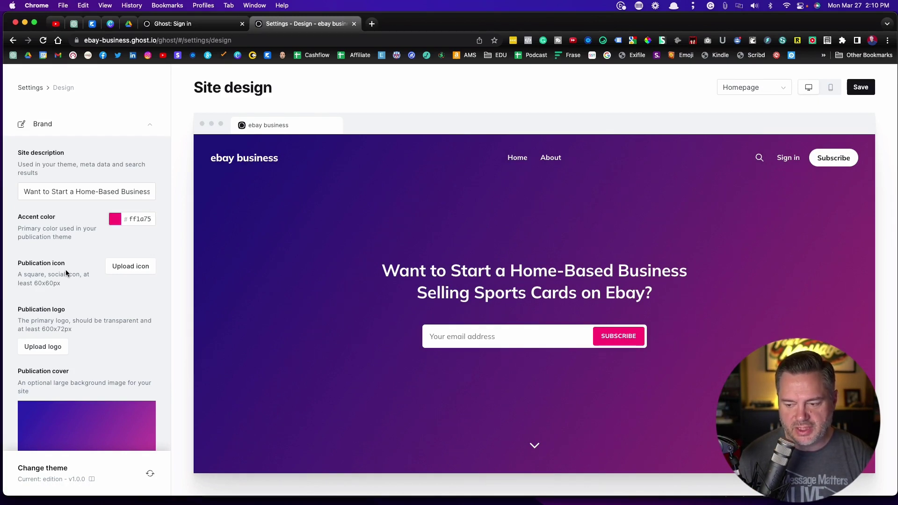
# - Delete the purple gradient publication cover image, leaving the hero background plain white
pyautogui.scroll(-1, 66, 273)
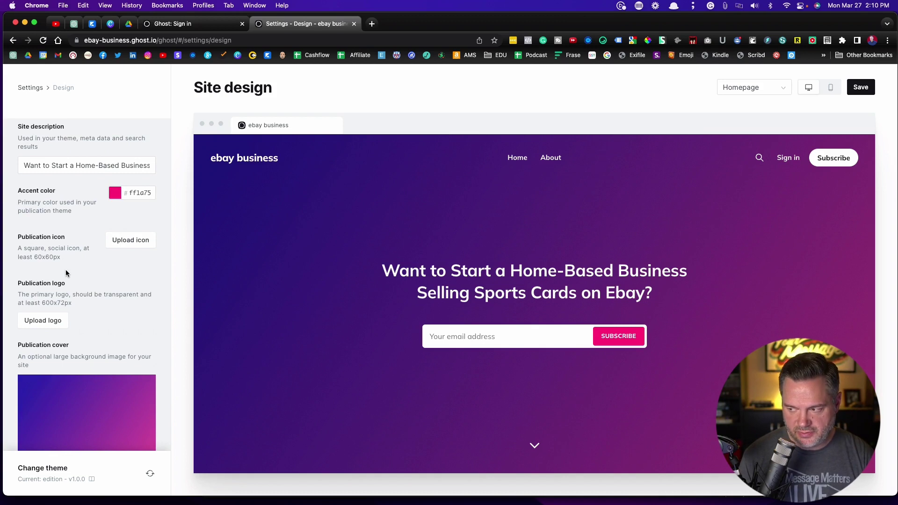
pyautogui.scroll(-4, 65, 272)
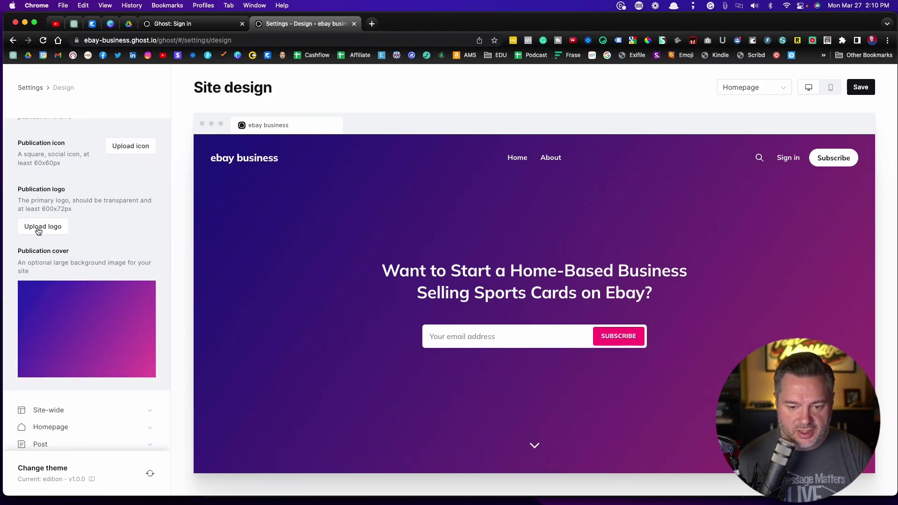
pyautogui.scroll(-1, 105, 236)
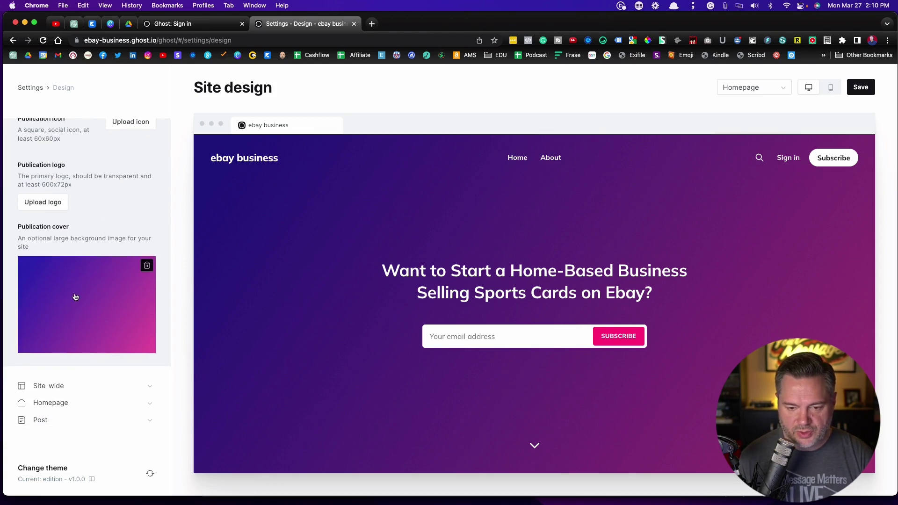
pyautogui.click(133, 274)
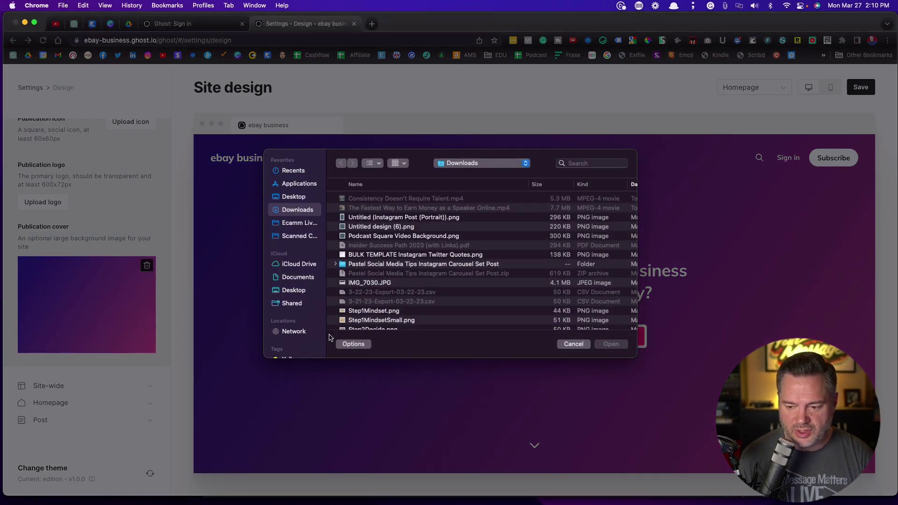
pyautogui.scroll(1, 409, 251)
pyautogui.scroll(-5, 408, 251)
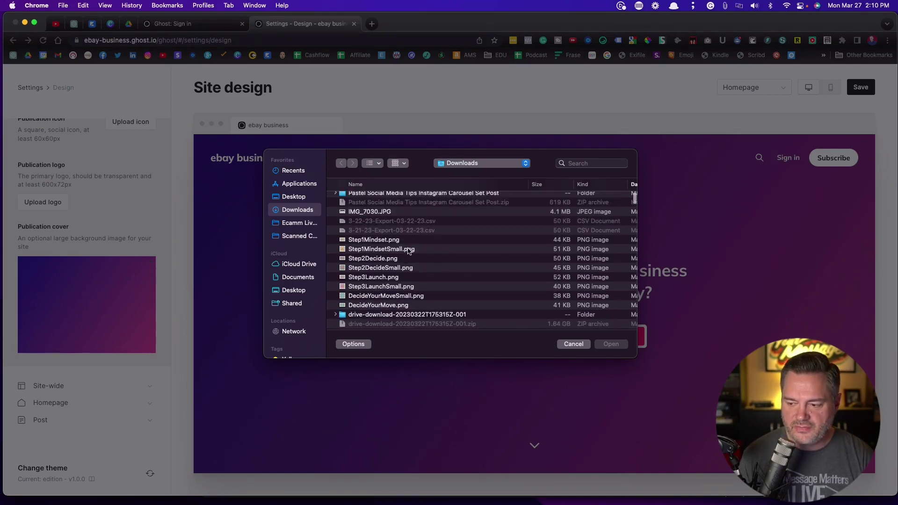
pyautogui.click(574, 345)
pyautogui.moveTo(146, 265)
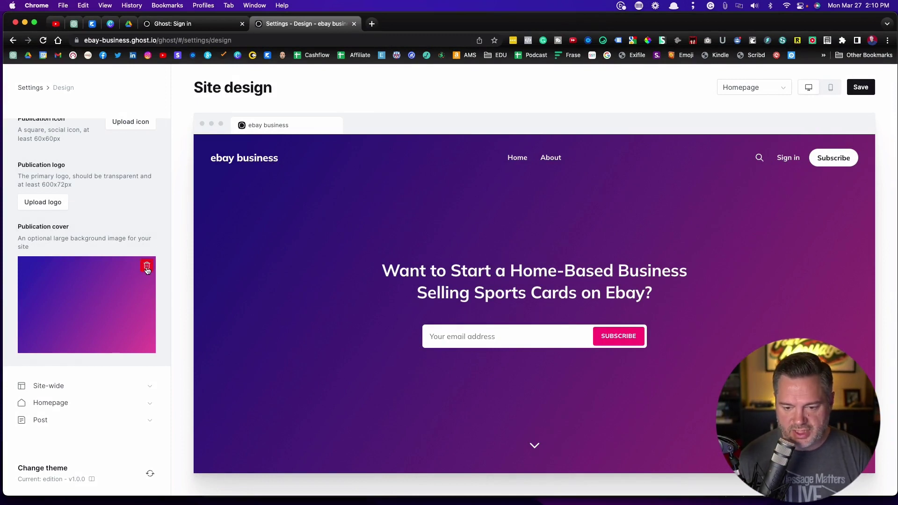
pyautogui.click(146, 267)
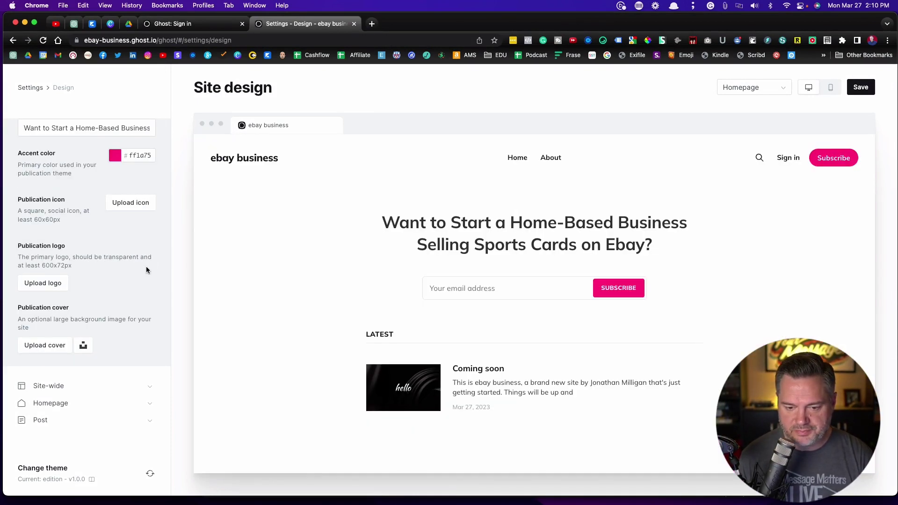
# - Search Unsplash for 'sports' and insert the second sports-cards photo as the cover
pyautogui.click(84, 347)
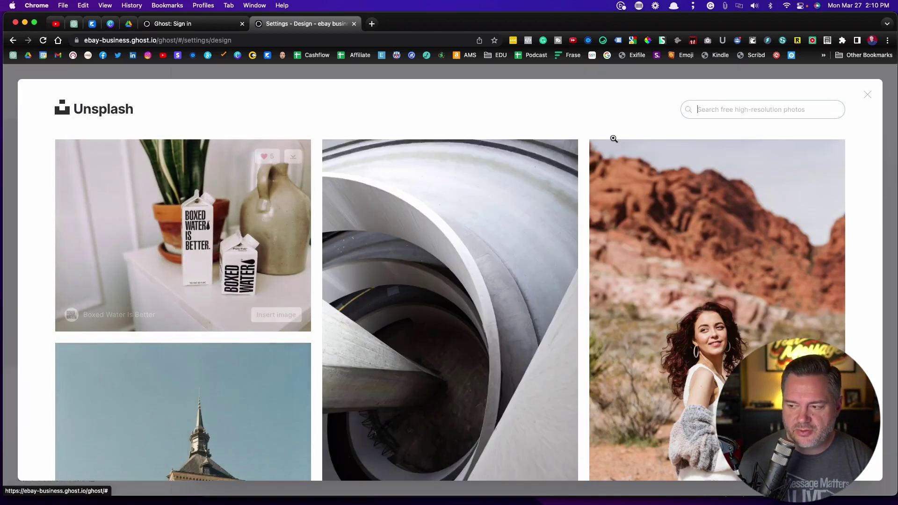
pyautogui.click(720, 109)
pyautogui.write('spo')
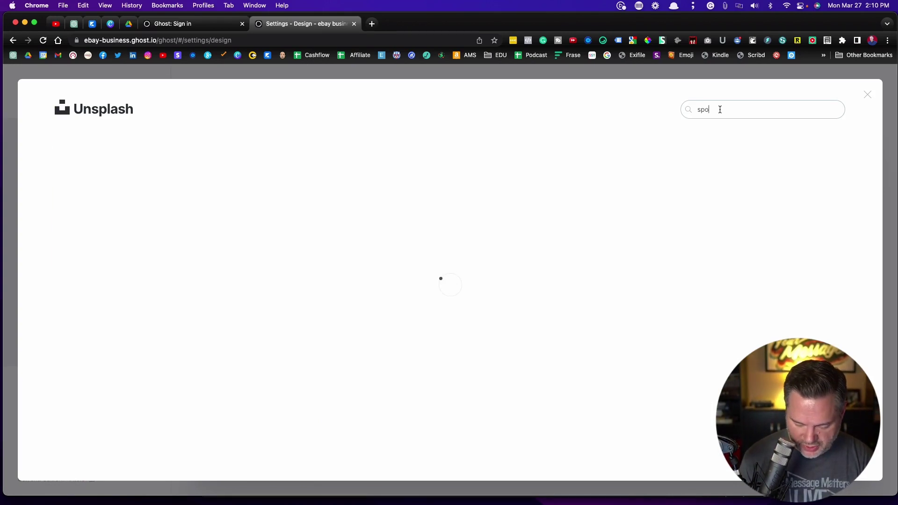
pyautogui.write('rts cards')
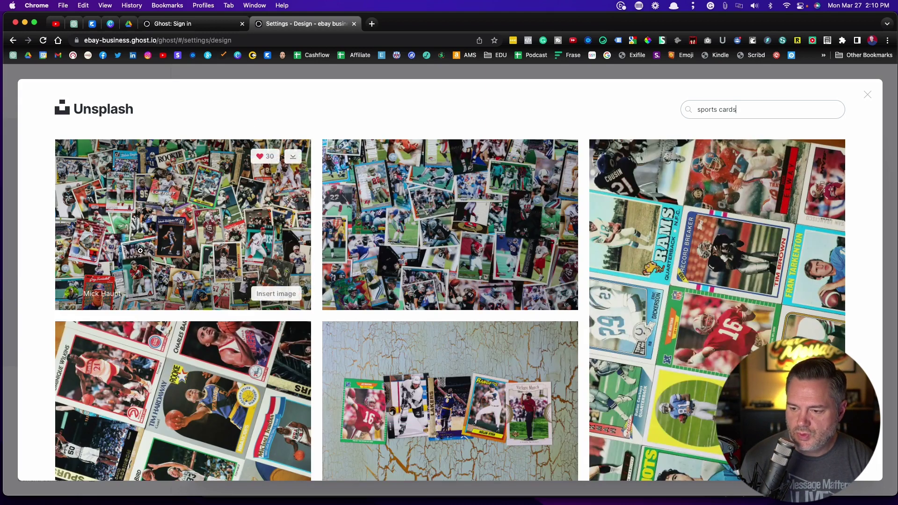
pyautogui.click(430, 235)
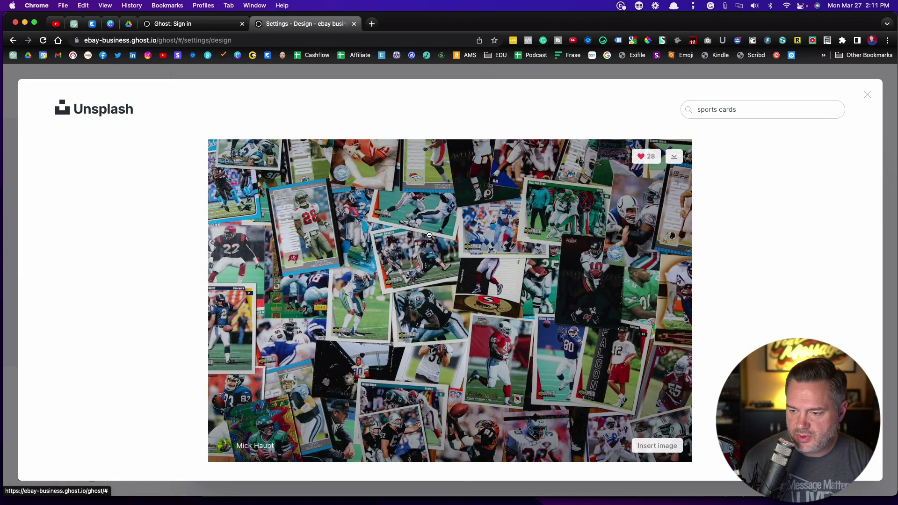
pyautogui.click(657, 446)
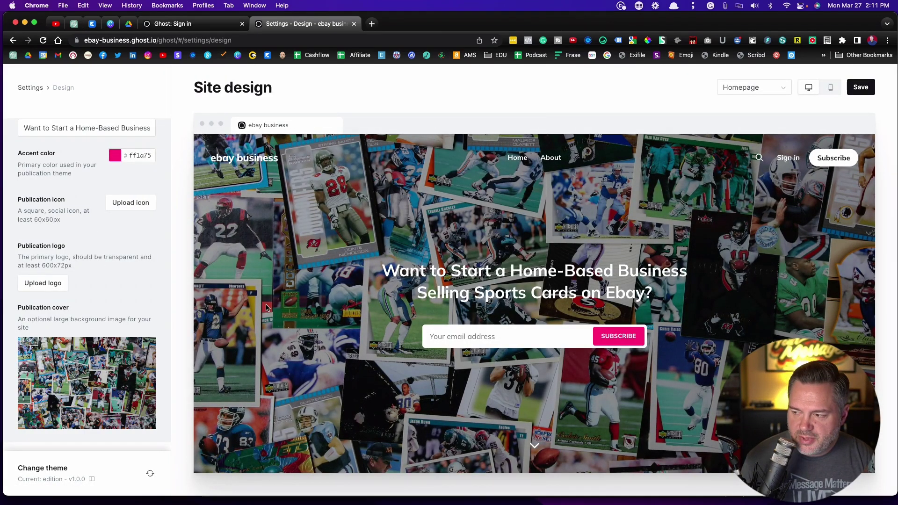
# - Expand the Homepage design settings and zoom the browser page in two levels
pyautogui.scroll(-5, 268, 309)
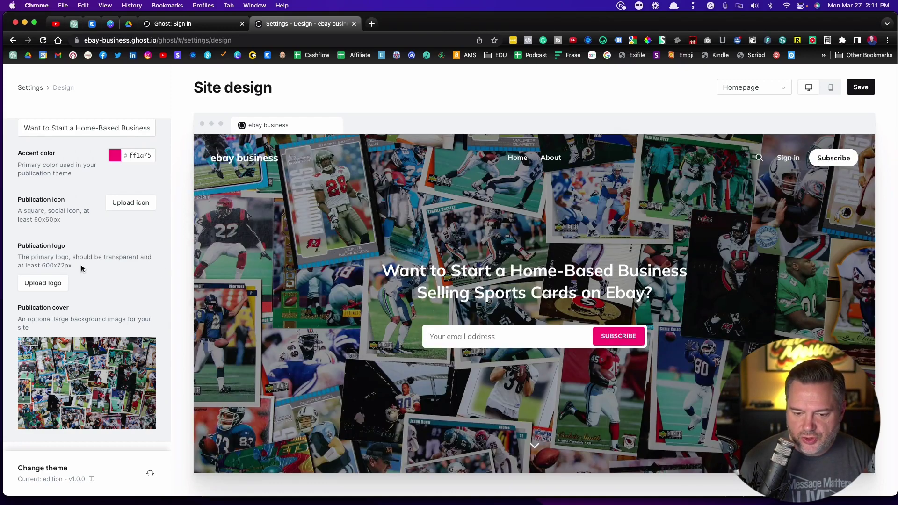
pyautogui.scroll(-3, 82, 267)
pyautogui.moveTo(82, 268)
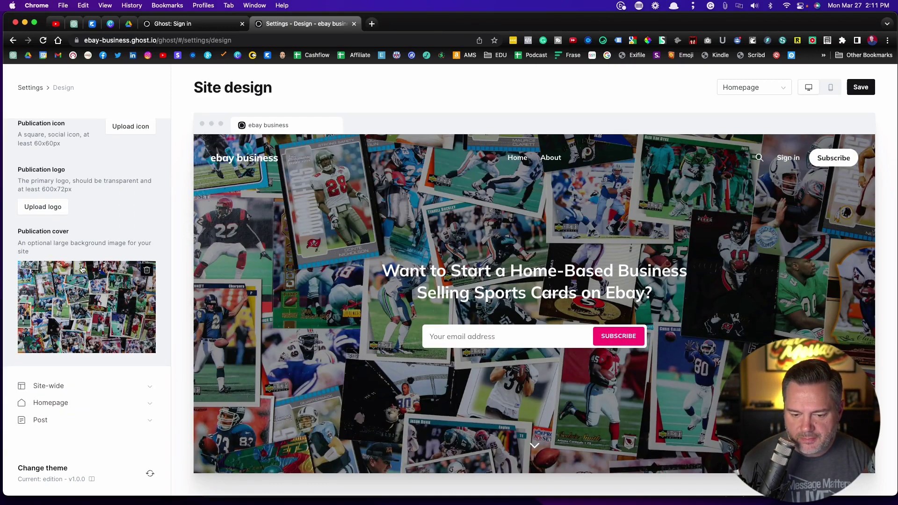
pyautogui.click(148, 404)
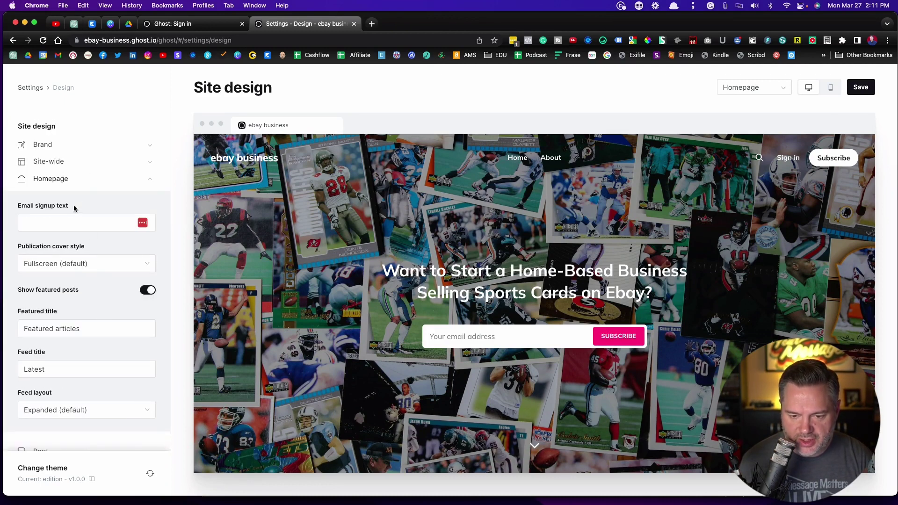
pyautogui.scroll(-1, 65, 219)
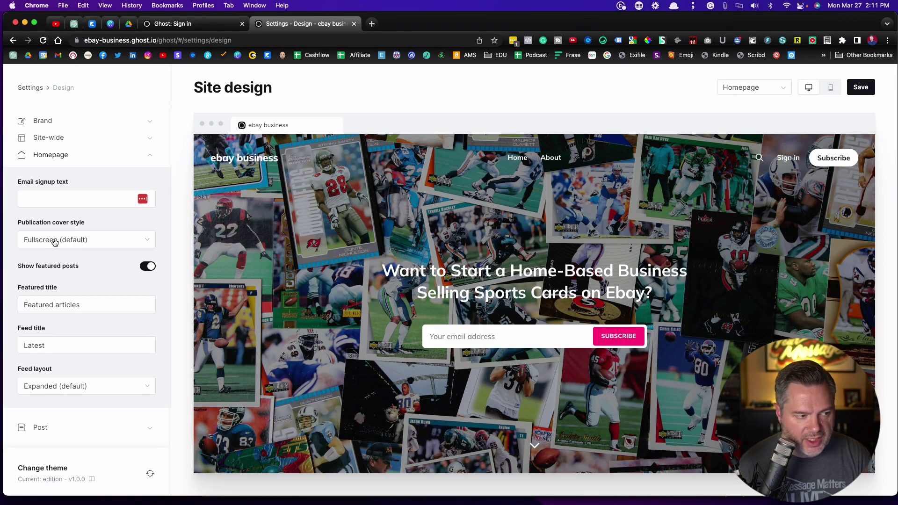
pyautogui.click(888, 40)
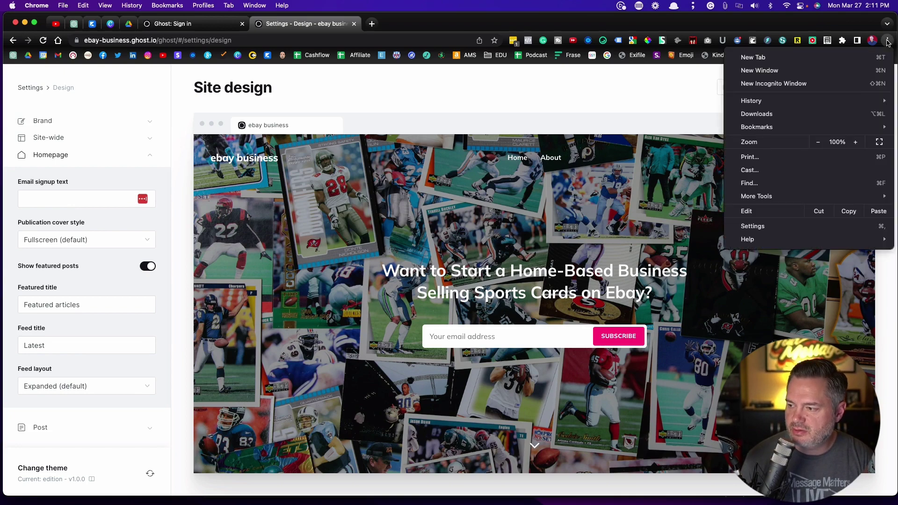
pyautogui.click(856, 142)
pyautogui.click(856, 142)
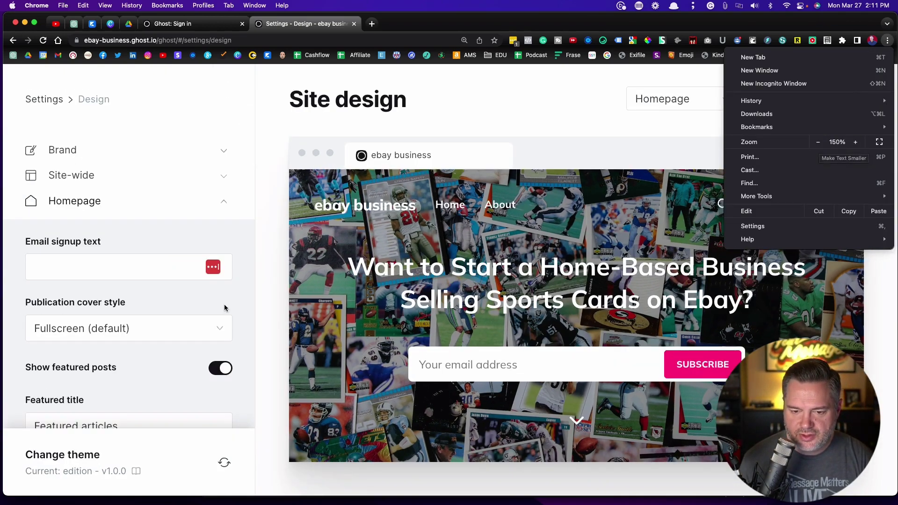
pyautogui.click(97, 315)
# - Set the publication cover style to Half screen
pyautogui.scroll(-5, 97, 314)
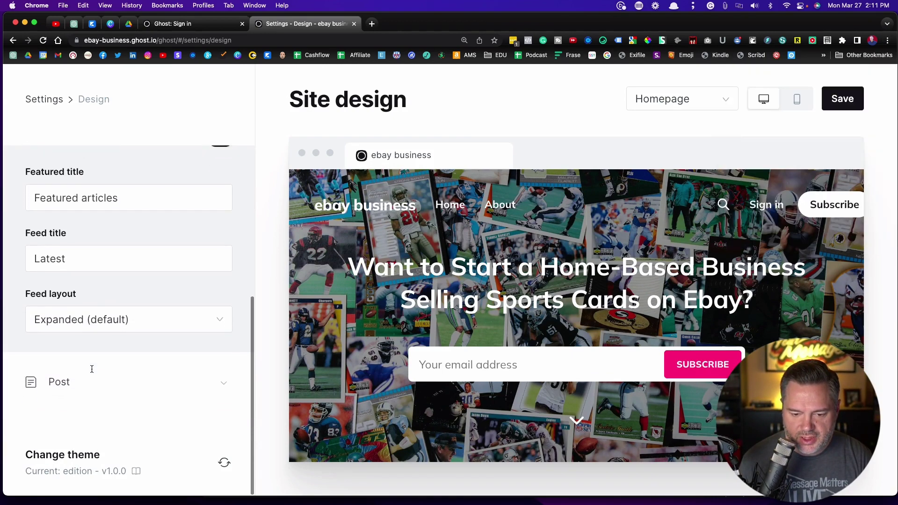
pyautogui.scroll(6, 91, 368)
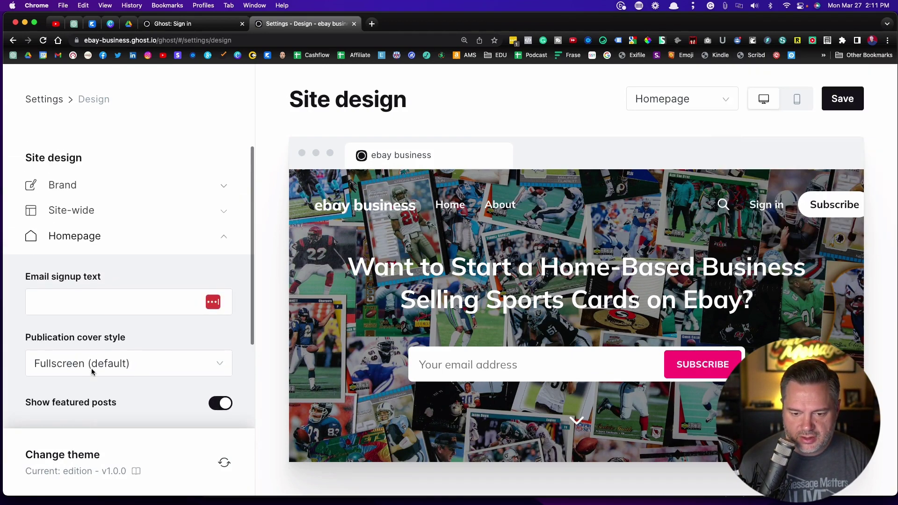
pyautogui.scroll(-3, 91, 369)
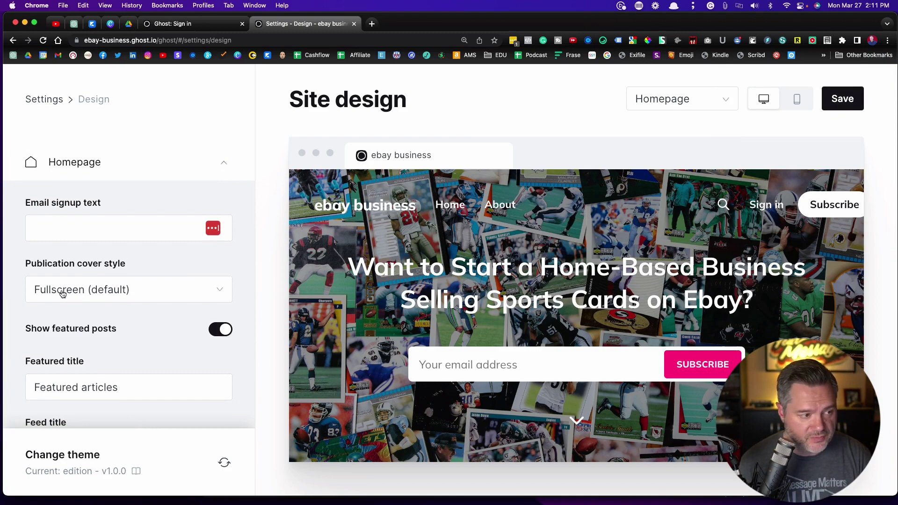
pyautogui.click(68, 295)
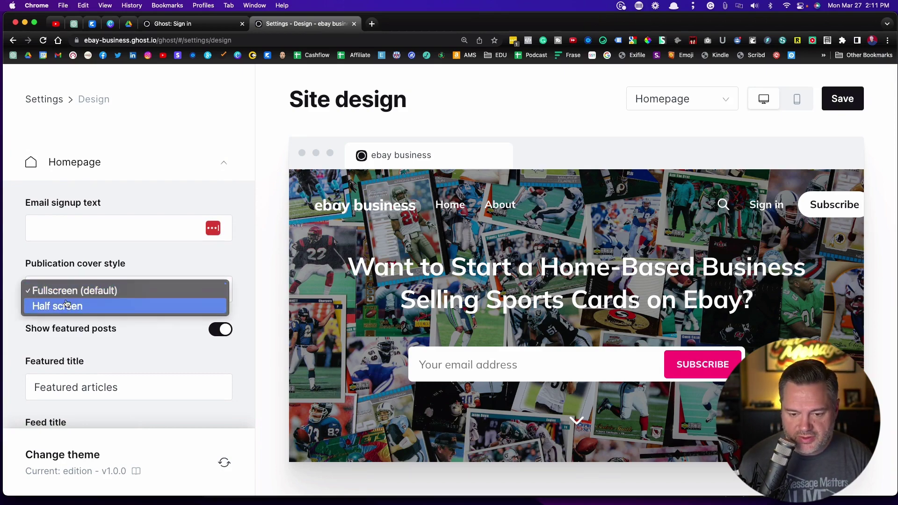
pyautogui.click(68, 308)
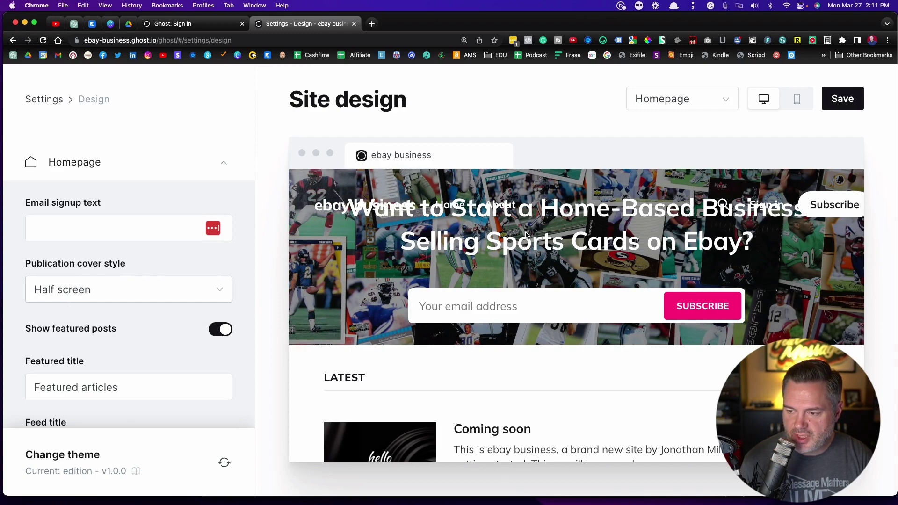
# - Zoom the browser page back out two levels to its original size
pyautogui.click(887, 41)
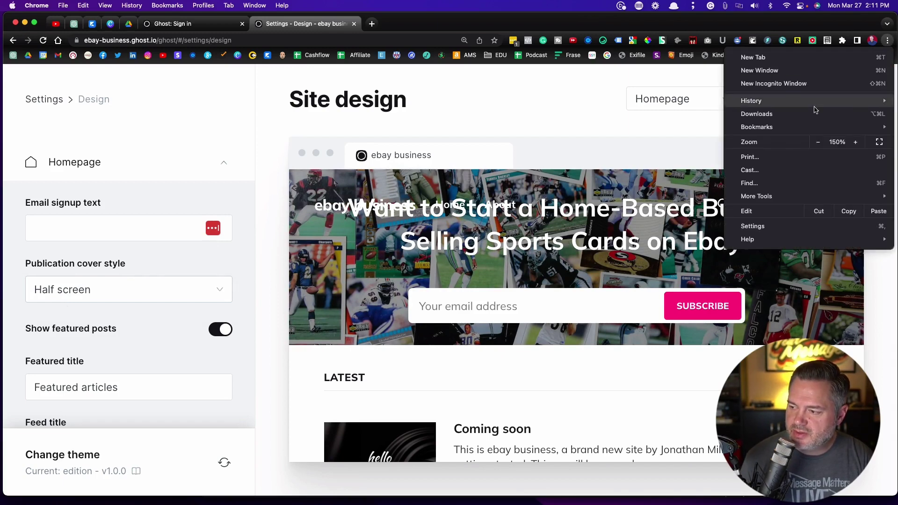
pyautogui.click(818, 142)
pyautogui.click(817, 142)
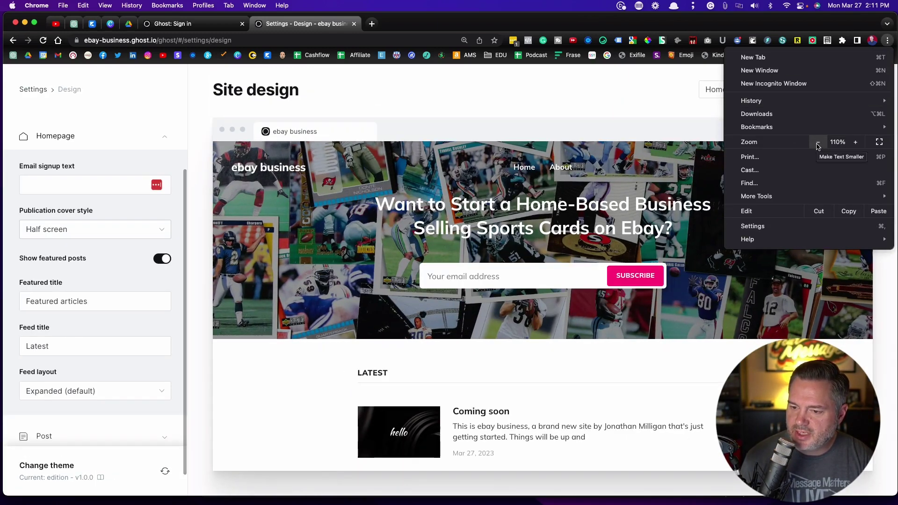
pyautogui.click(419, 82)
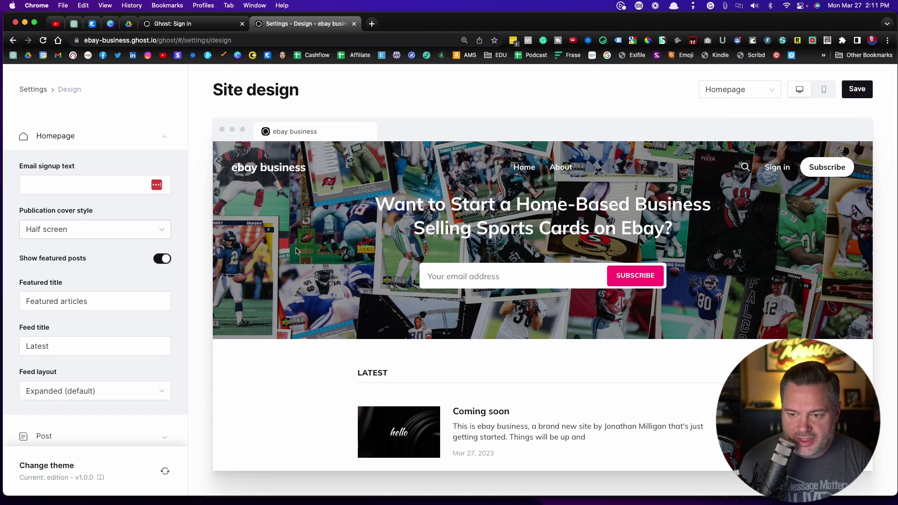
# - Change the accent color from pink ff1a75 to muted purple 403c77 in the colour picker
pyautogui.scroll(3, 55, 272)
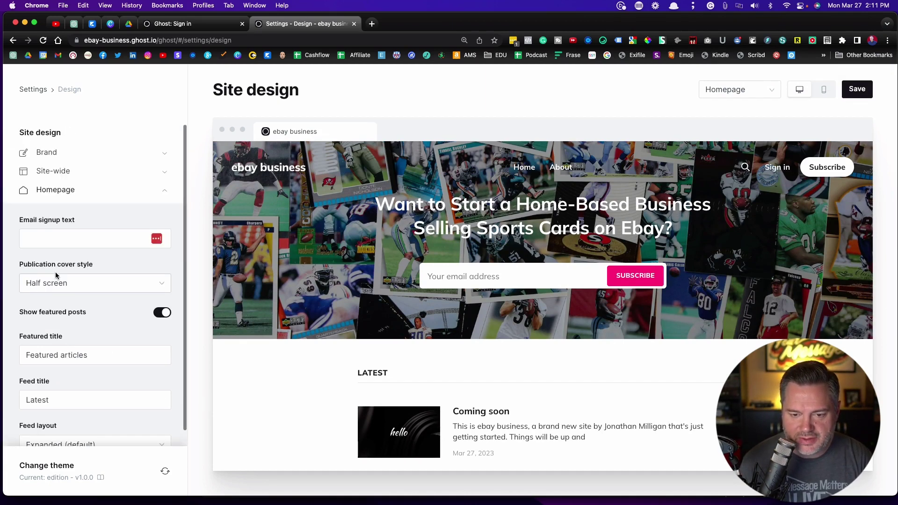
pyautogui.click(52, 154)
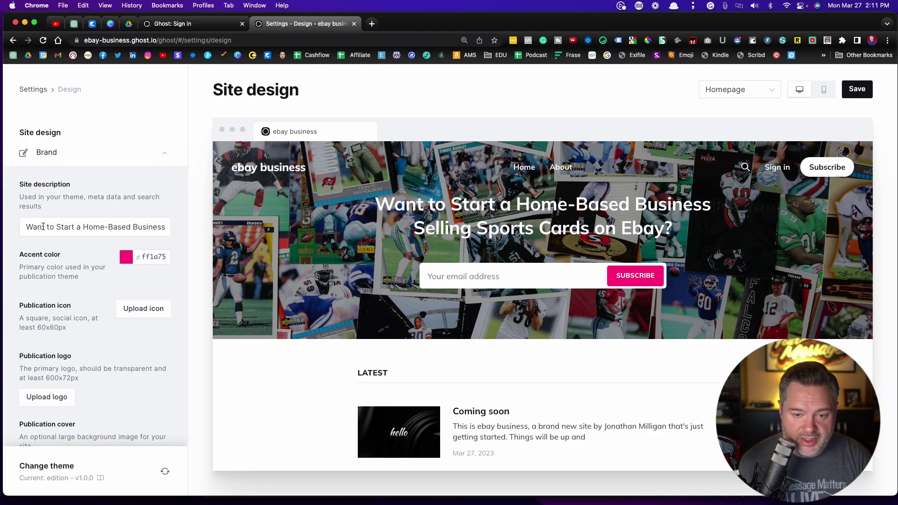
pyautogui.click(127, 258)
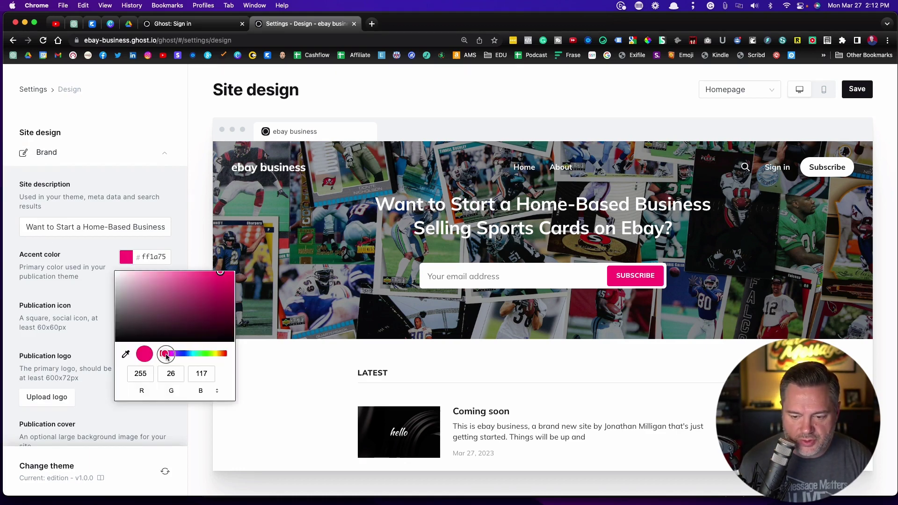
pyautogui.moveTo(165, 356); pyautogui.dragTo(181, 355)
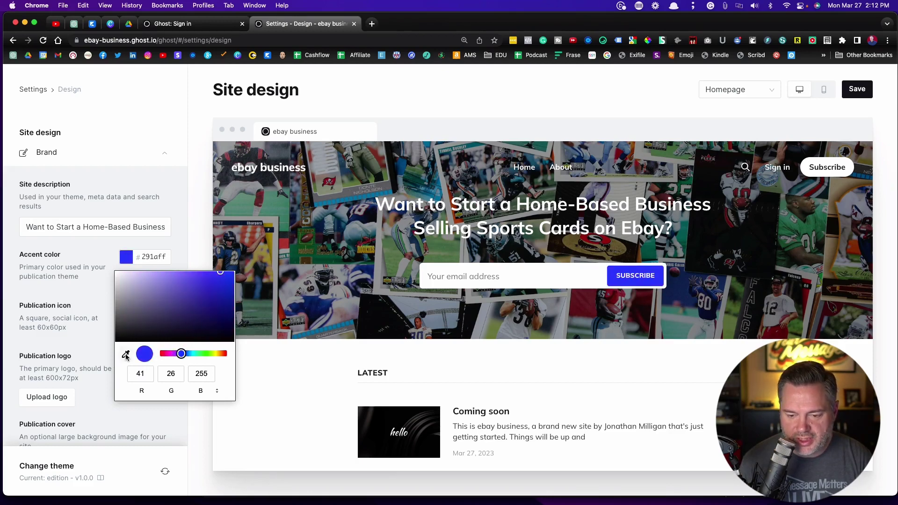
pyautogui.moveTo(197, 296); pyautogui.dragTo(175, 310)
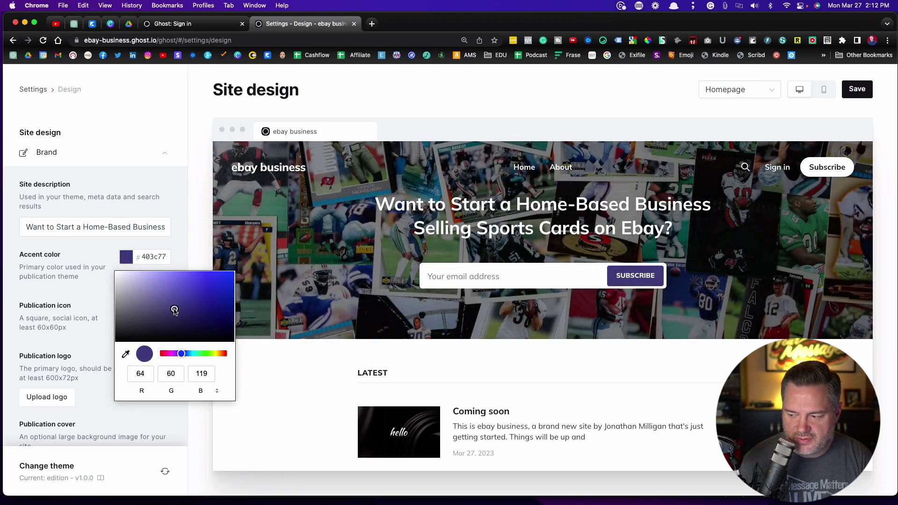
pyautogui.click(176, 238)
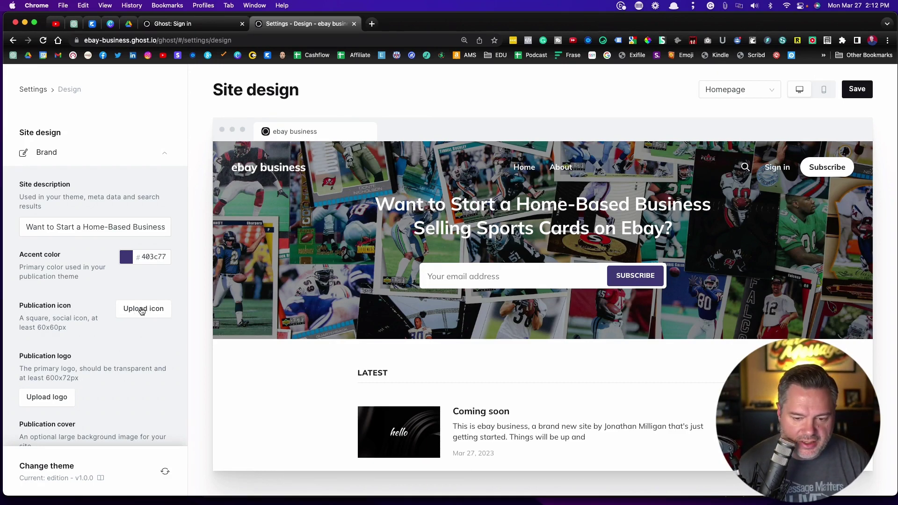
# - Find MYMLogoVertical.png by searching 'mym logo' and upload it as the publication logo
pyautogui.scroll(-4, 145, 309)
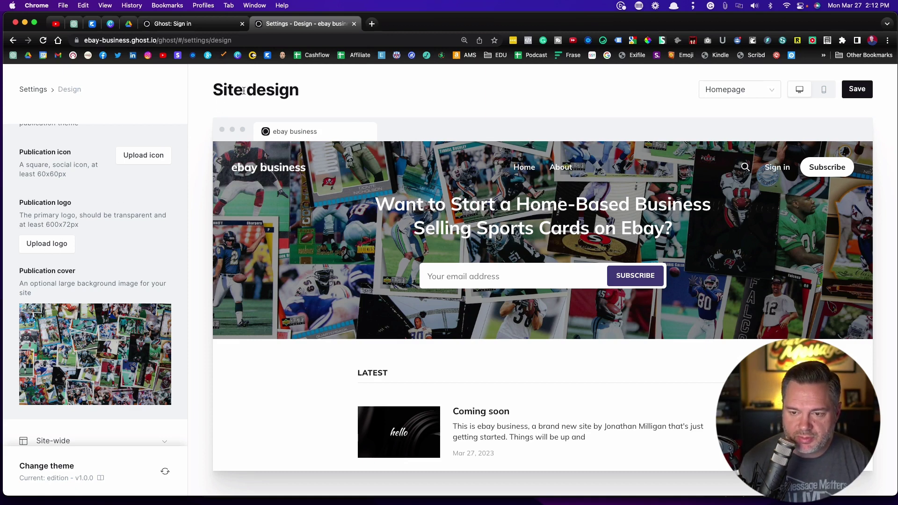
pyautogui.moveTo(312, 91); pyautogui.dragTo(208, 91)
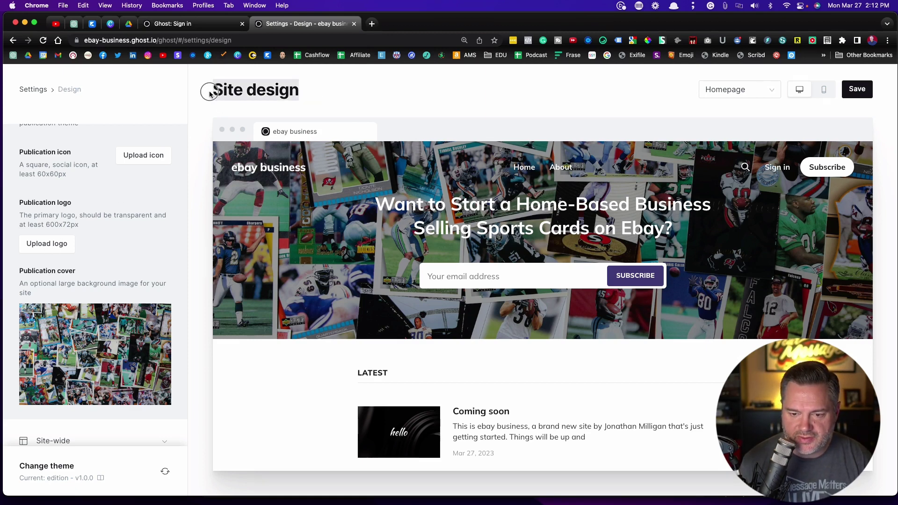
pyautogui.click(48, 245)
pyautogui.click(589, 164)
pyautogui.write('mym logo')
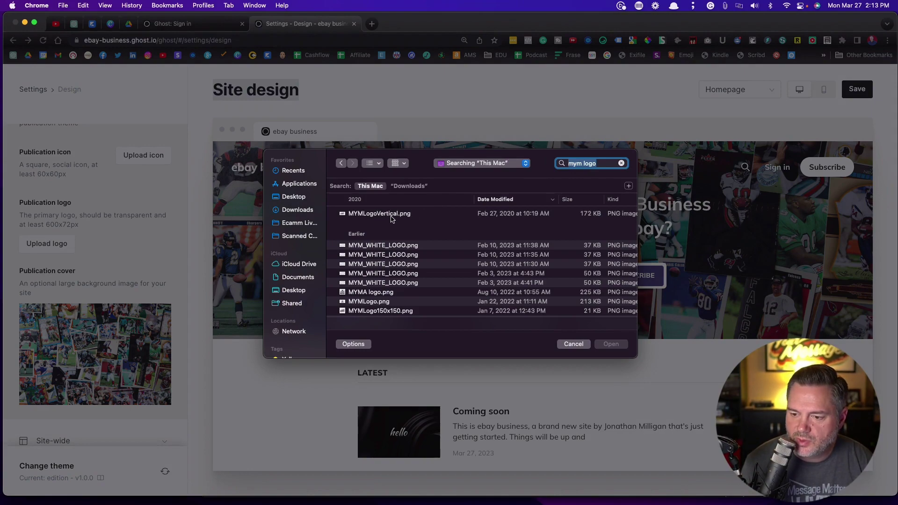
pyautogui.doubleClick(390, 218)
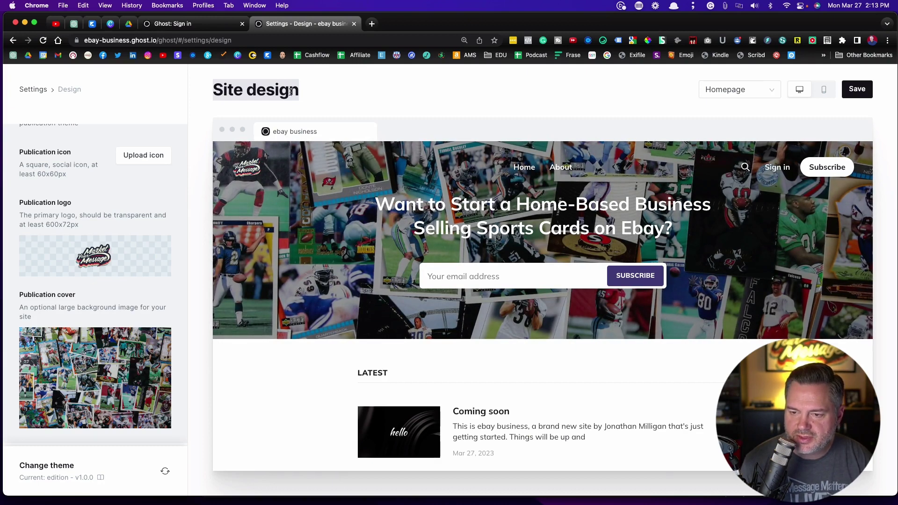
pyautogui.click(311, 89)
pyautogui.moveTo(311, 89); pyautogui.dragTo(209, 90)
pyautogui.click(322, 93)
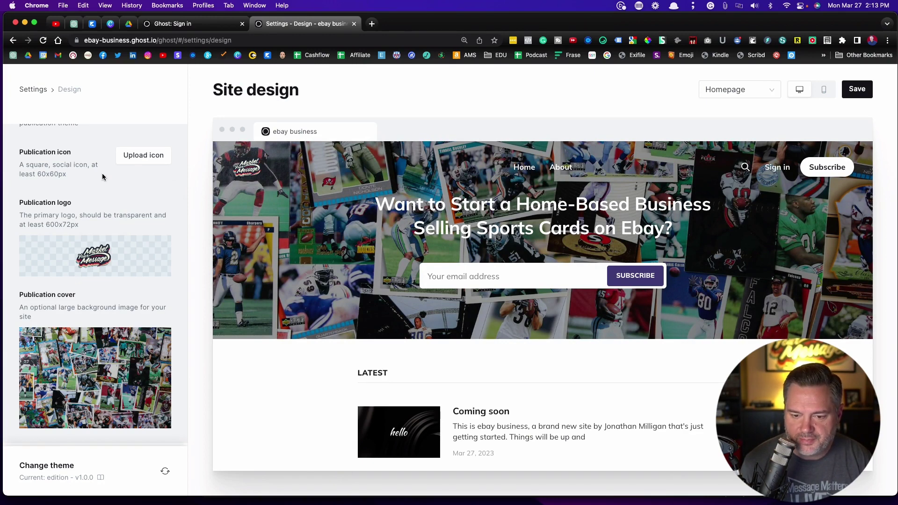
pyautogui.scroll(-3, 94, 191)
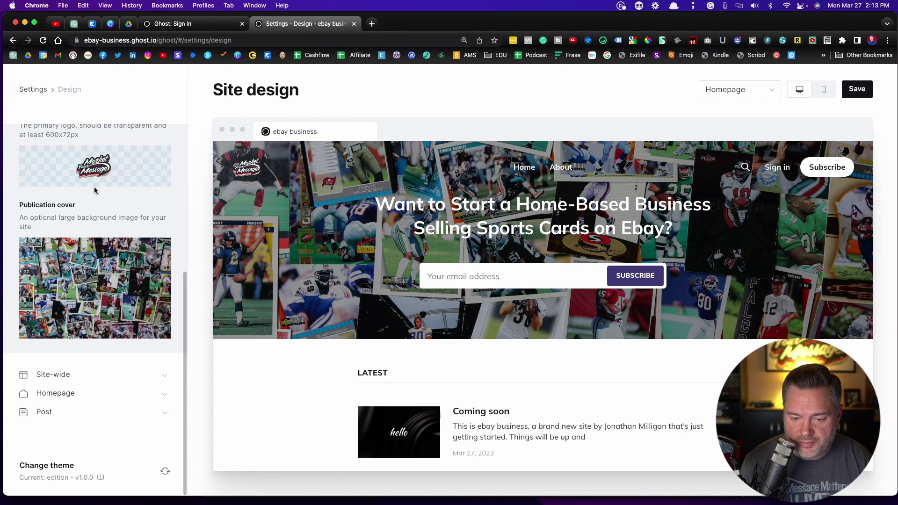
pyautogui.scroll(6, 95, 191)
# - In Site-wide, try the Logo in the middle and Stacked navigation layouts, then return to Logo on the left
pyautogui.scroll(-3, 94, 191)
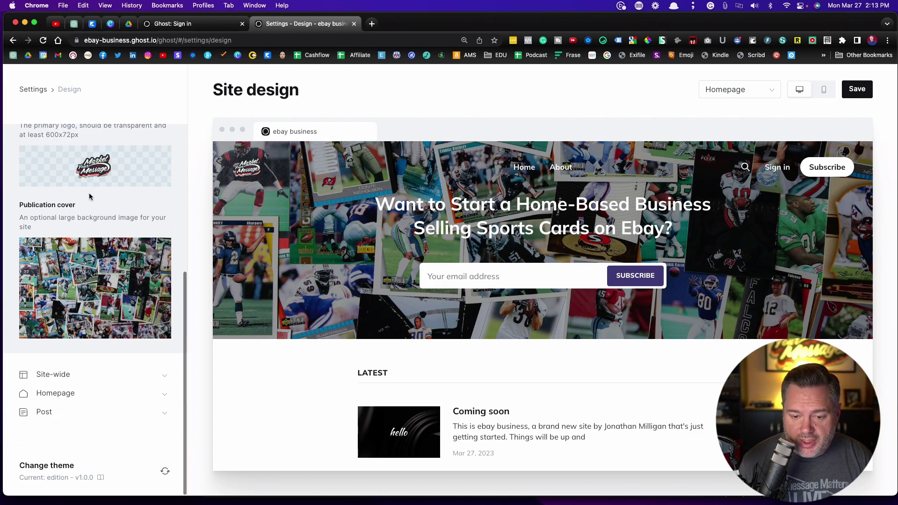
pyautogui.click(49, 374)
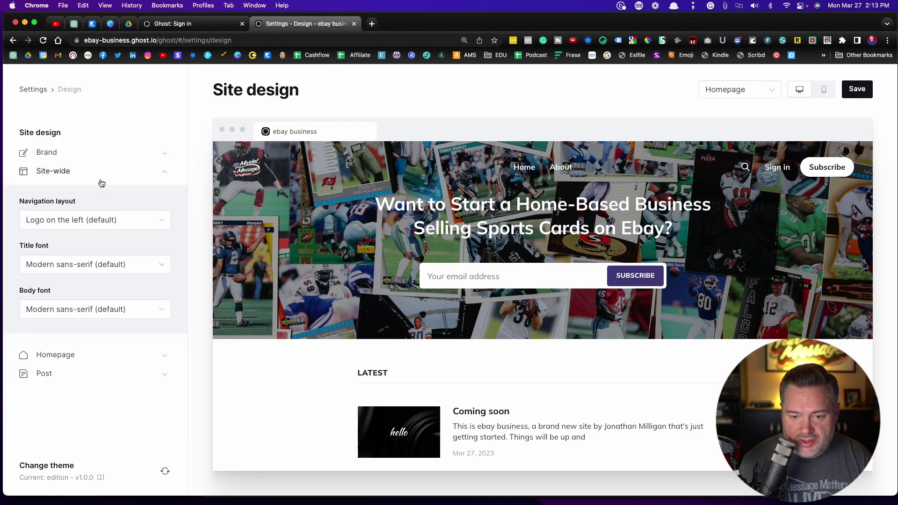
pyautogui.click(77, 226)
pyautogui.click(75, 233)
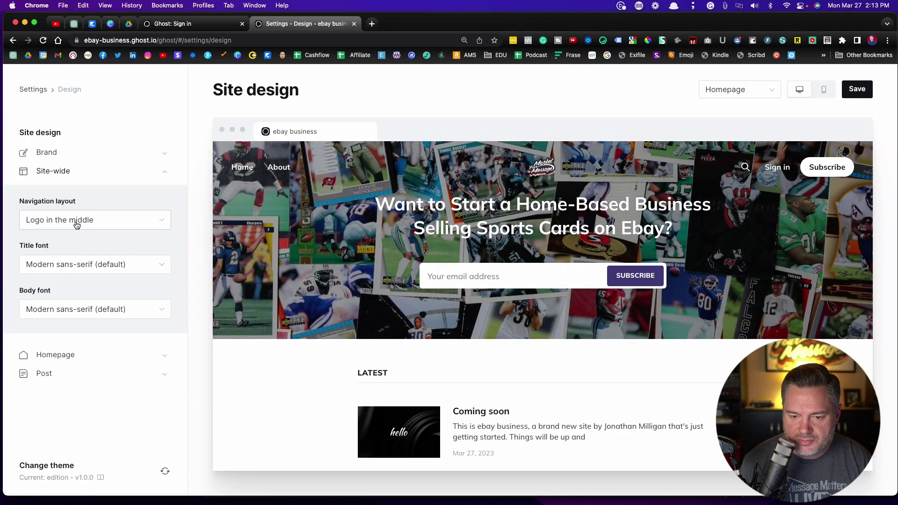
pyautogui.click(76, 225)
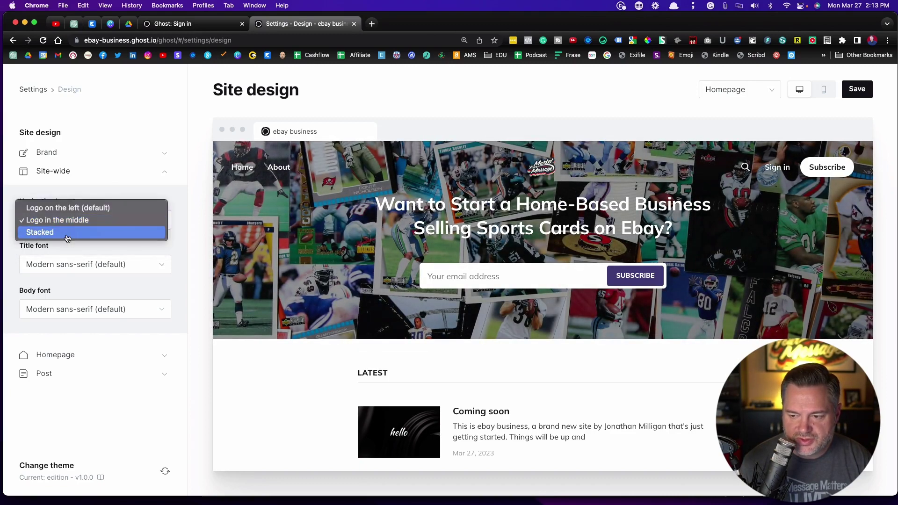
pyautogui.click(68, 233)
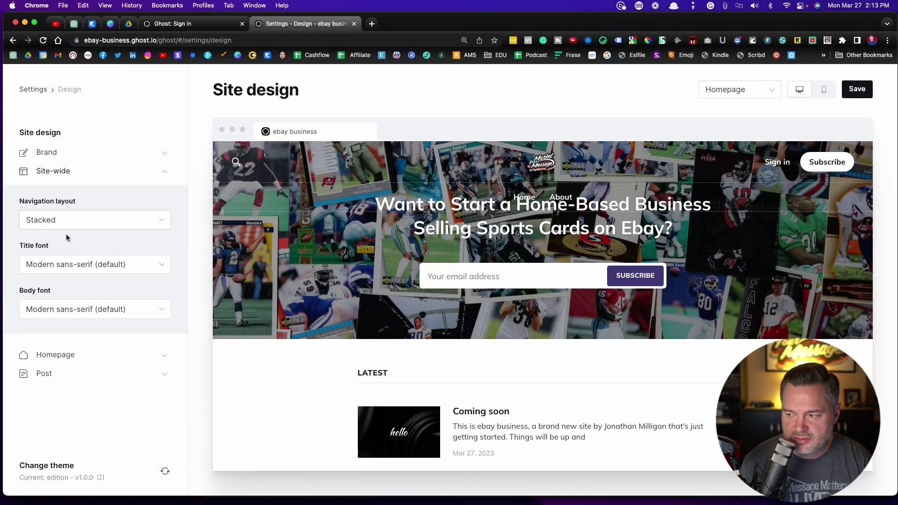
pyautogui.click(75, 221)
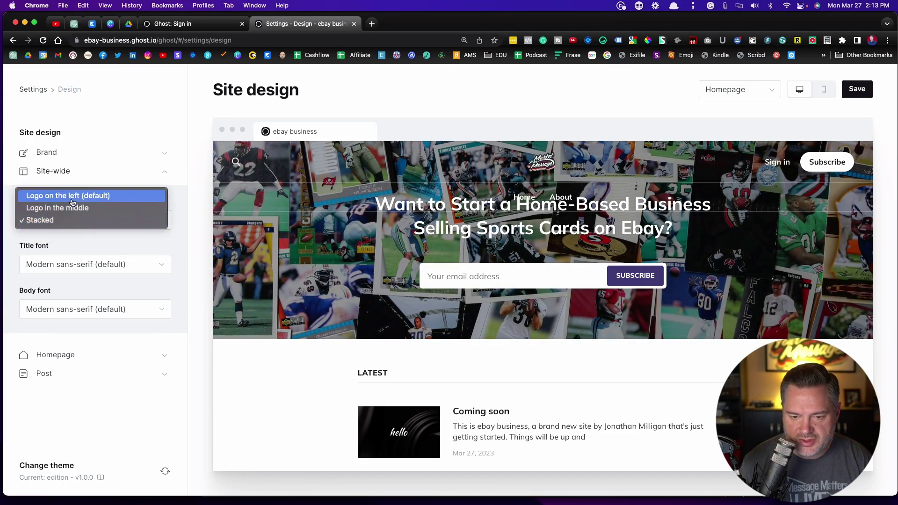
pyautogui.click(71, 196)
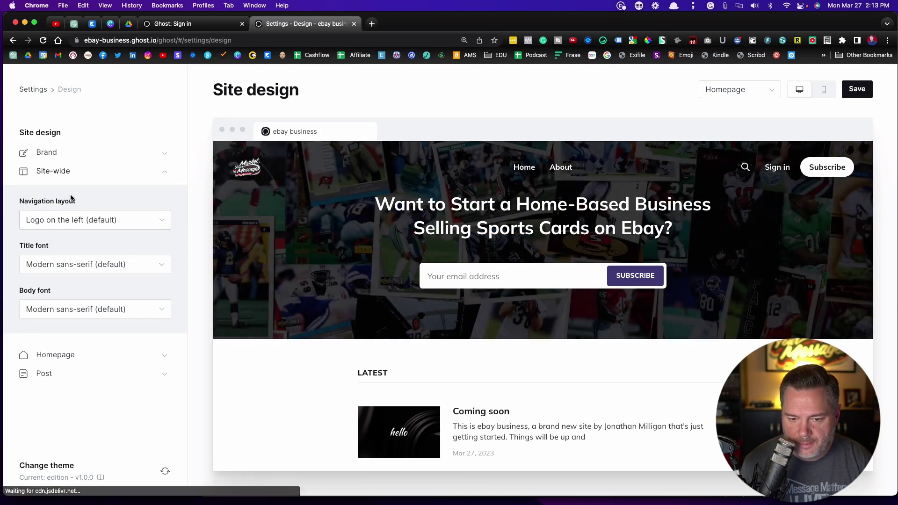
# - Review the title and body font lists, keeping Modern sans-serif for both
pyautogui.click(61, 266)
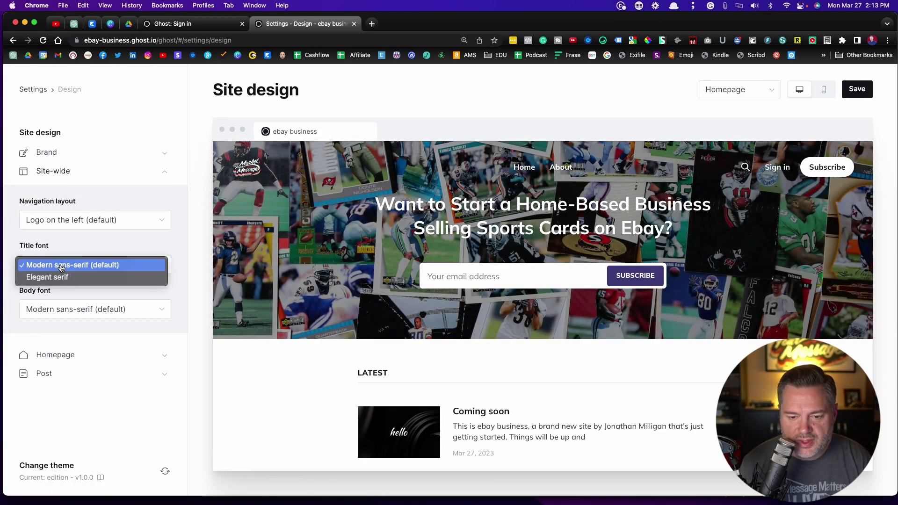
pyautogui.click(64, 252)
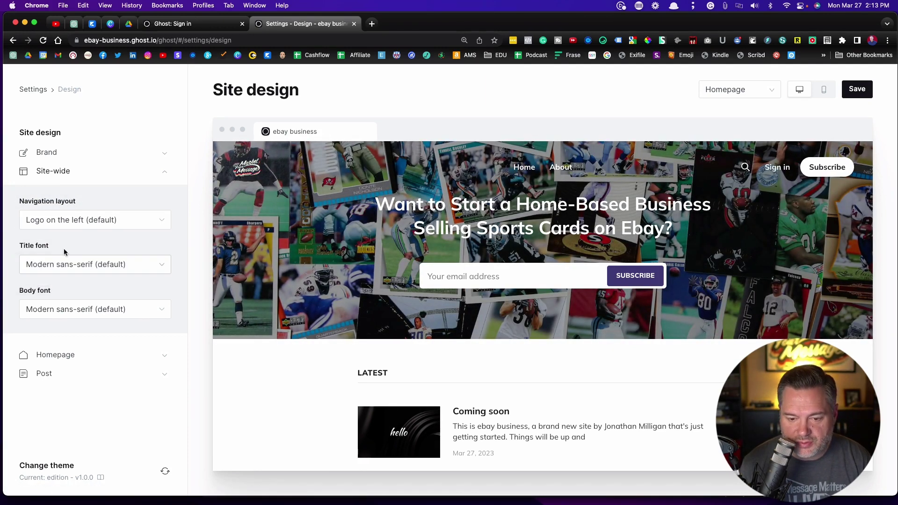
pyautogui.click(60, 310)
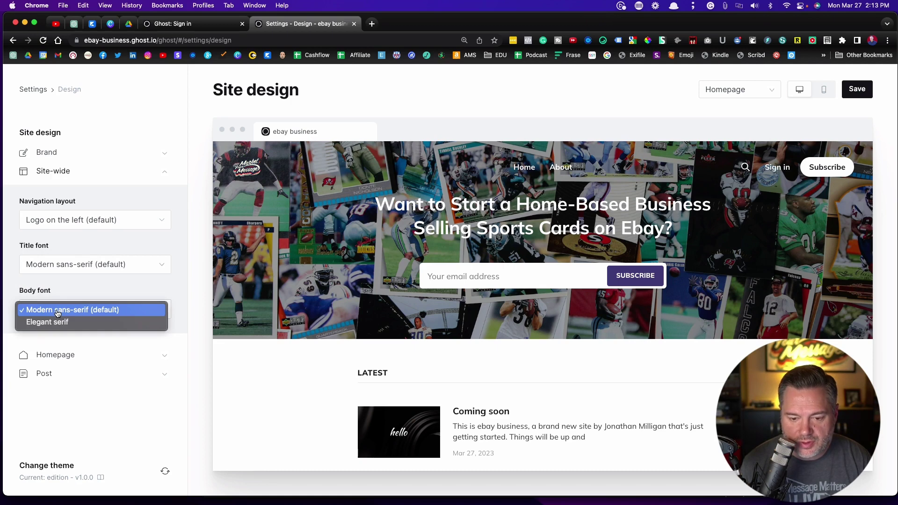
pyautogui.click(71, 288)
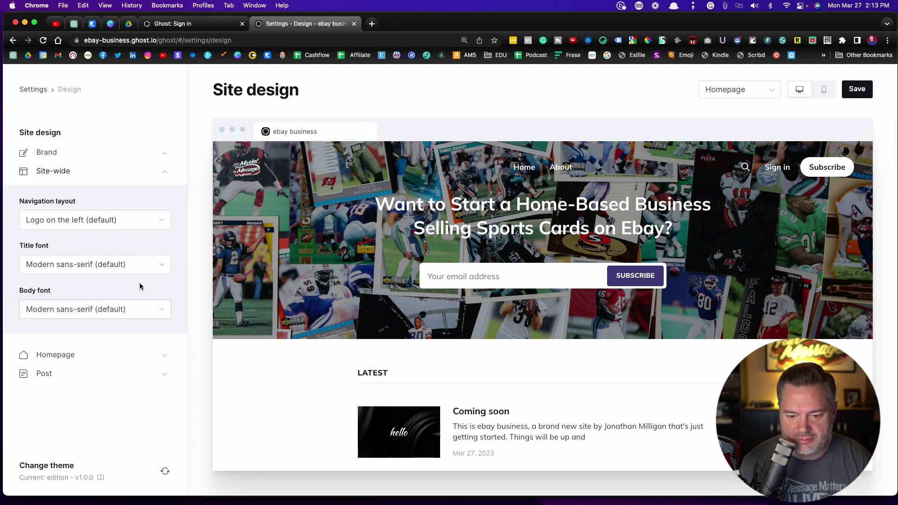
# - In Homepage settings, enter 'Start Here' as the email signup text and save the design
pyautogui.click(161, 356)
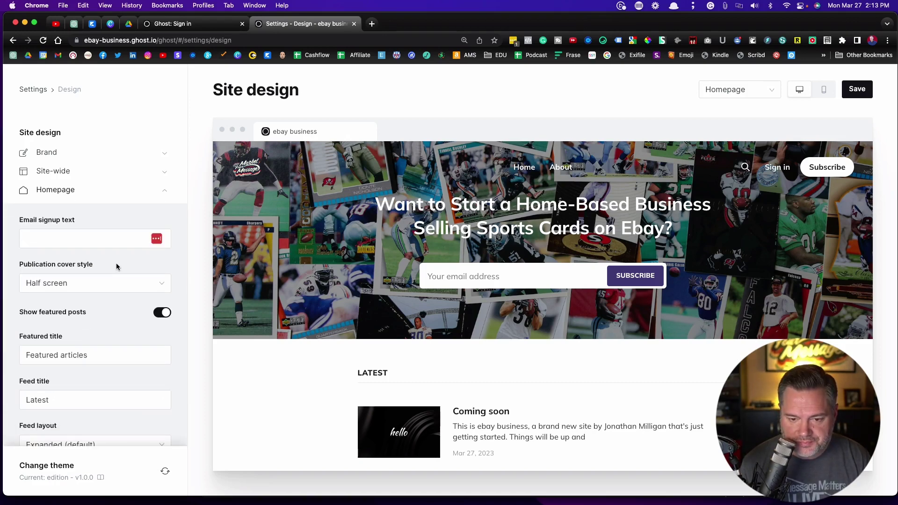
pyautogui.scroll(-3, 117, 266)
pyautogui.scroll(-1, 116, 266)
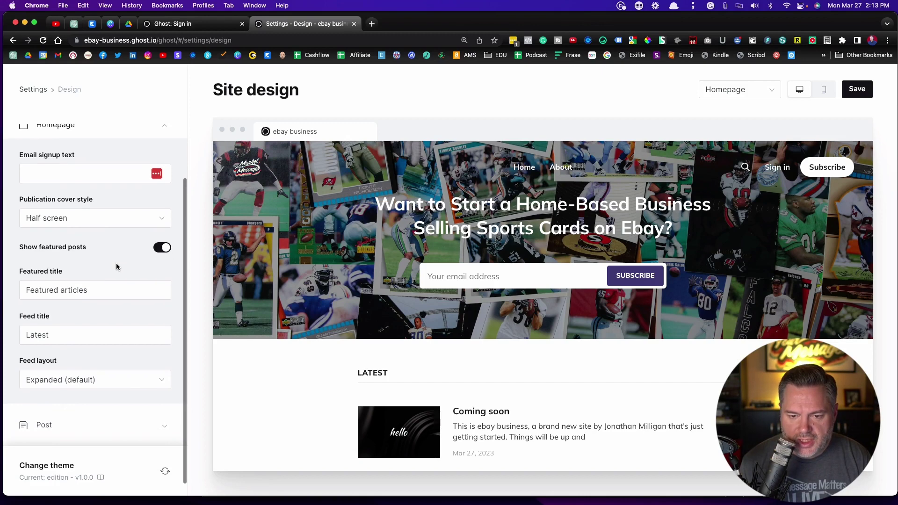
pyautogui.click(32, 174)
pyautogui.write('Start Here')
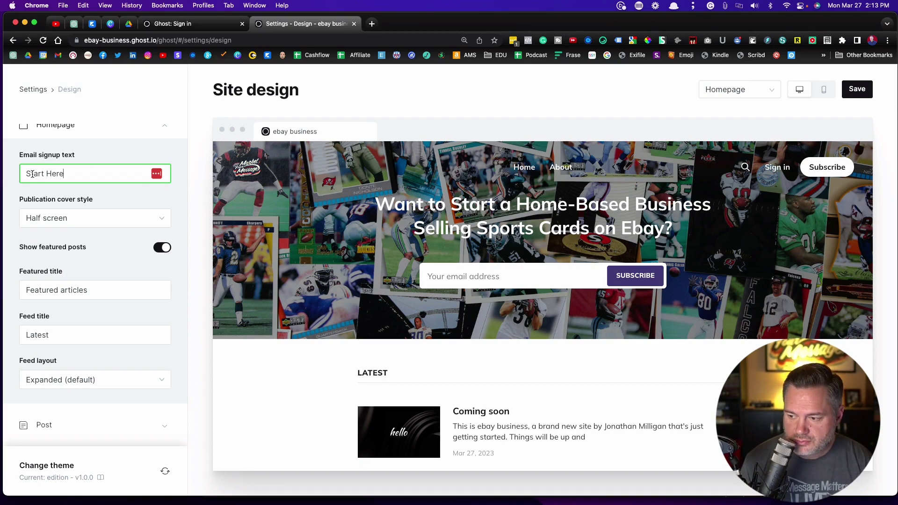
pyautogui.click(99, 192)
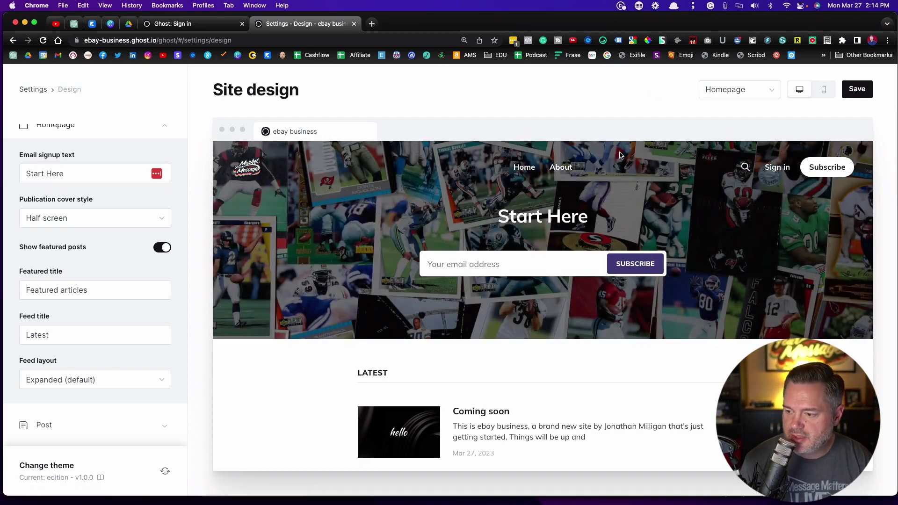
pyautogui.click(857, 92)
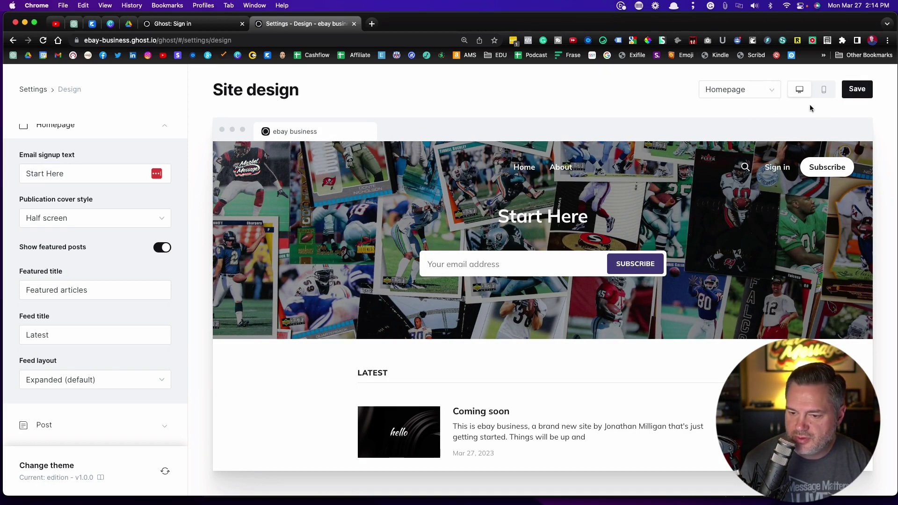
# - Clear the email signup text so the cover shows the site description
pyautogui.doubleClick(75, 177)
pyautogui.click(75, 177)
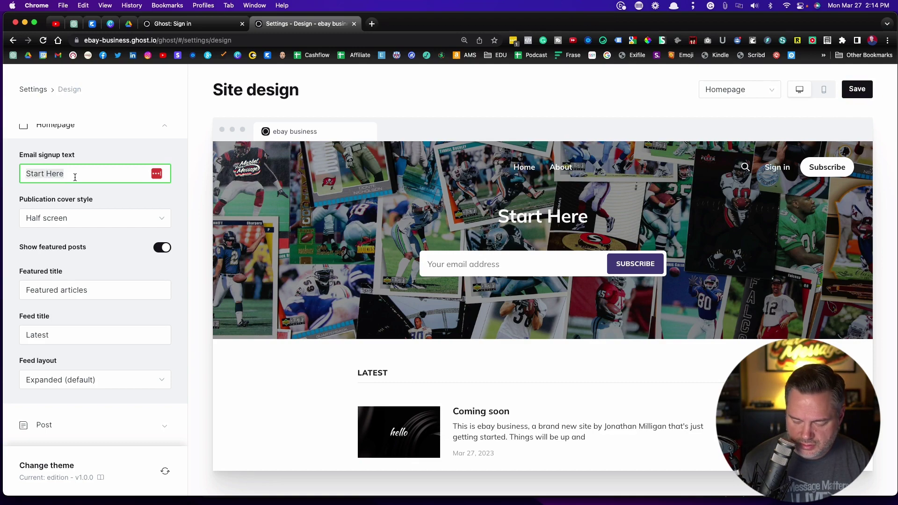
pyautogui.press('BackSpace')
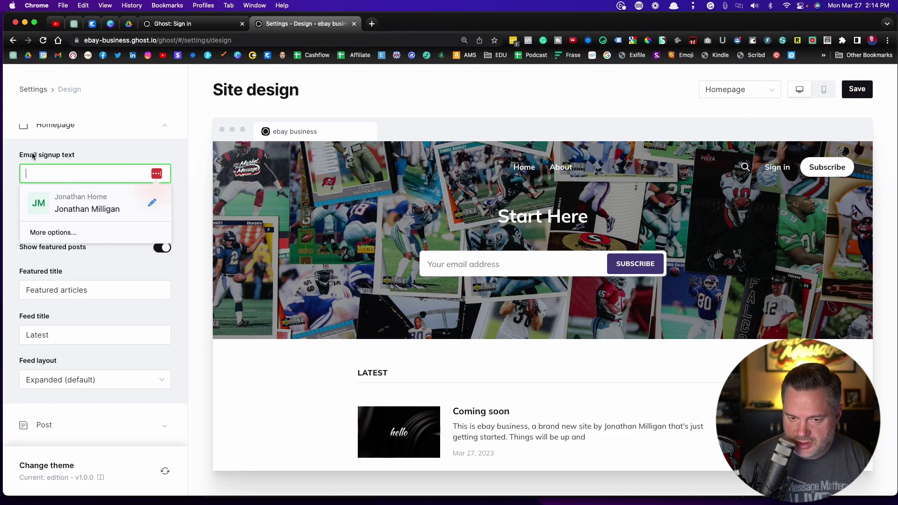
pyautogui.click(16, 194)
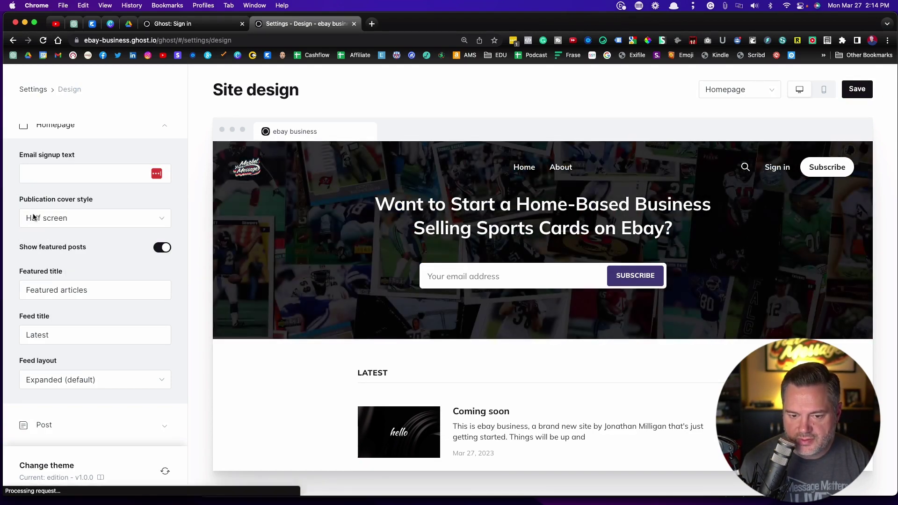
pyautogui.scroll(-1, 47, 220)
pyautogui.scroll(2, 58, 223)
pyautogui.click(66, 201)
pyautogui.click(110, 176)
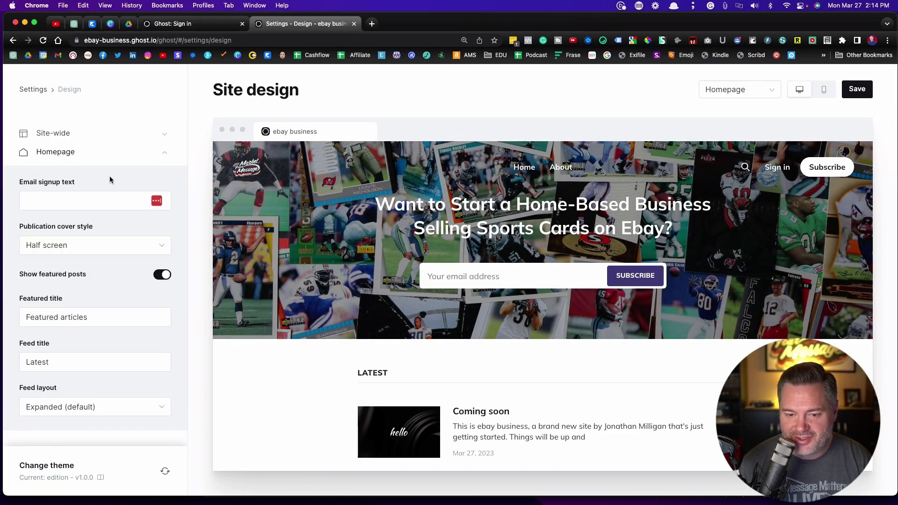
# - Keep the homepage feed layout at Expanded (default)
pyautogui.scroll(-2, 82, 259)
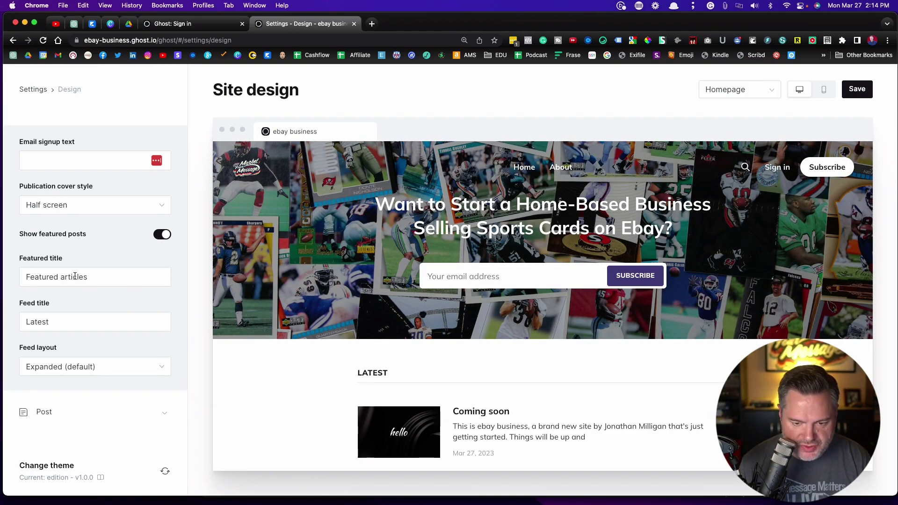
pyautogui.click(48, 370)
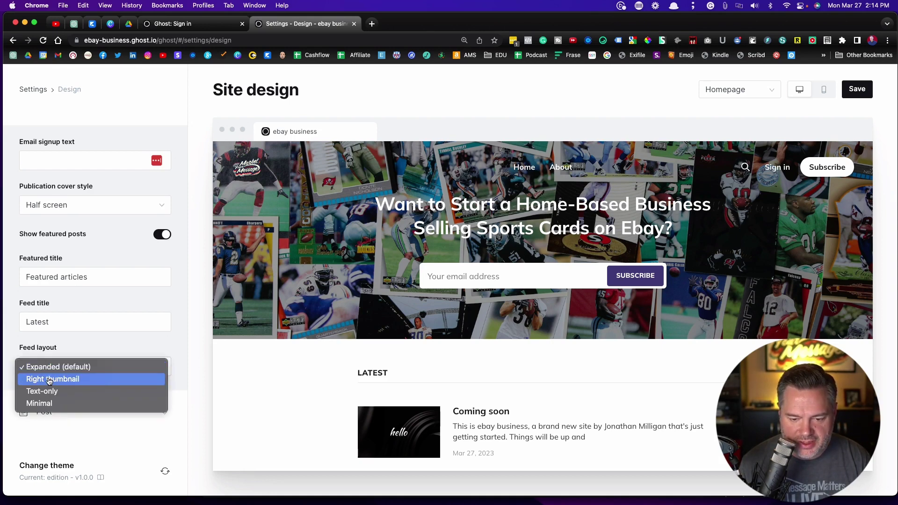
pyautogui.click(49, 368)
pyautogui.scroll(3, 79, 347)
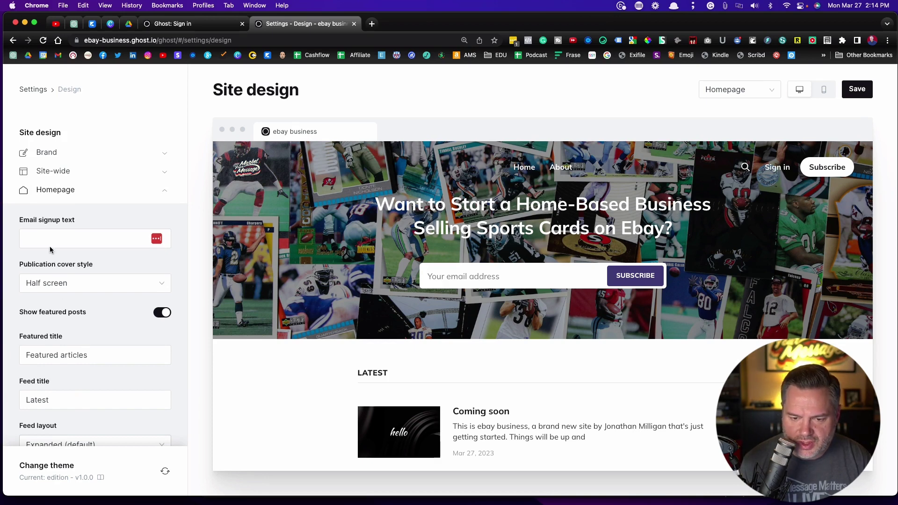
pyautogui.click(46, 241)
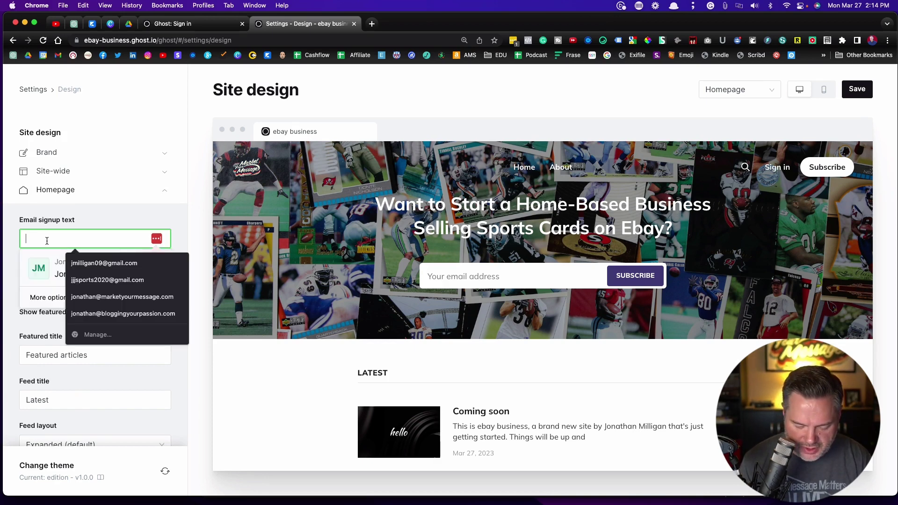
pyautogui.write('Start Here')
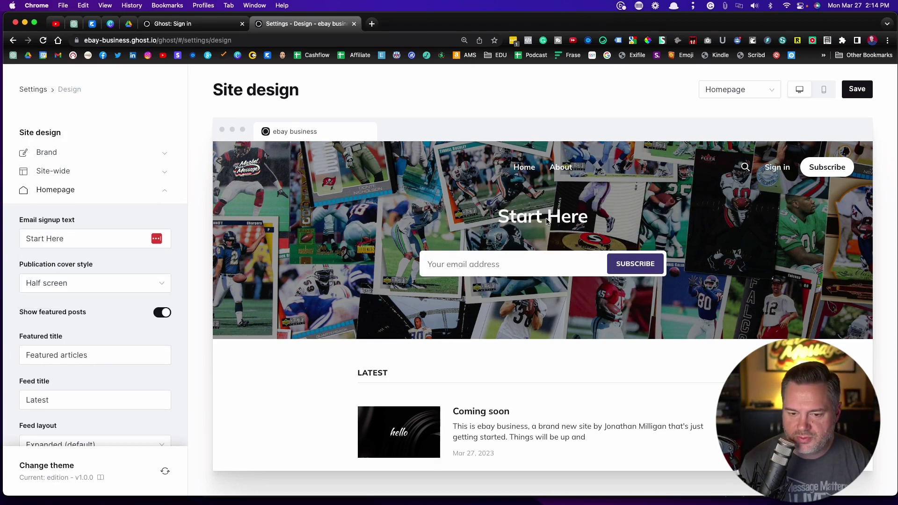
pyautogui.tripleClick(36, 239)
pyautogui.press('BackSpace')
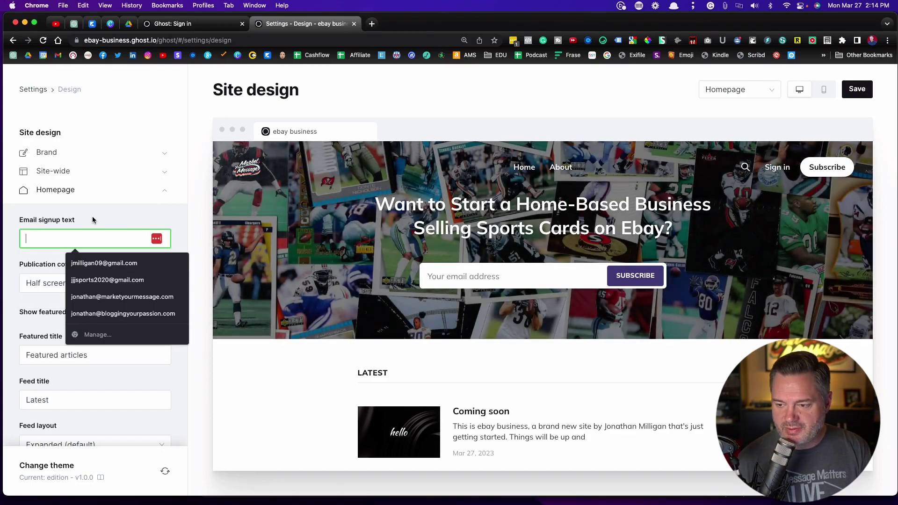
pyautogui.click(369, 194)
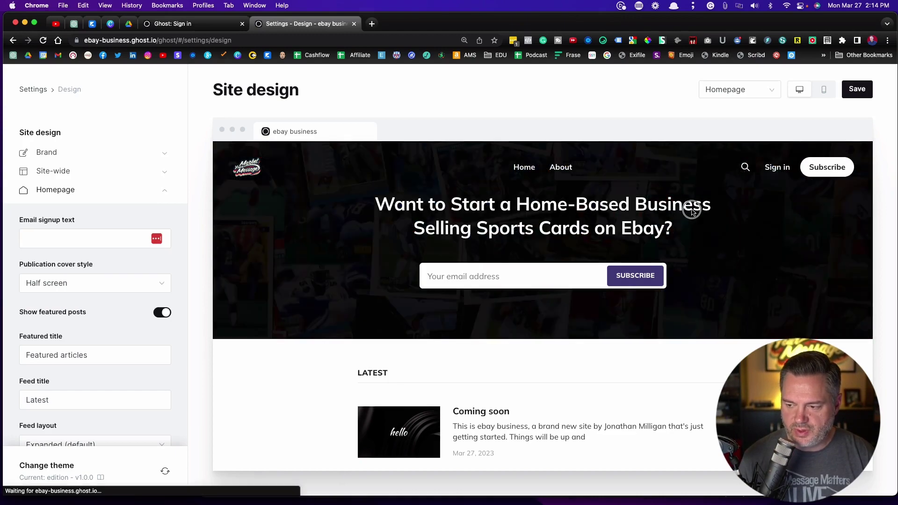
pyautogui.tripleClick(321, 196)
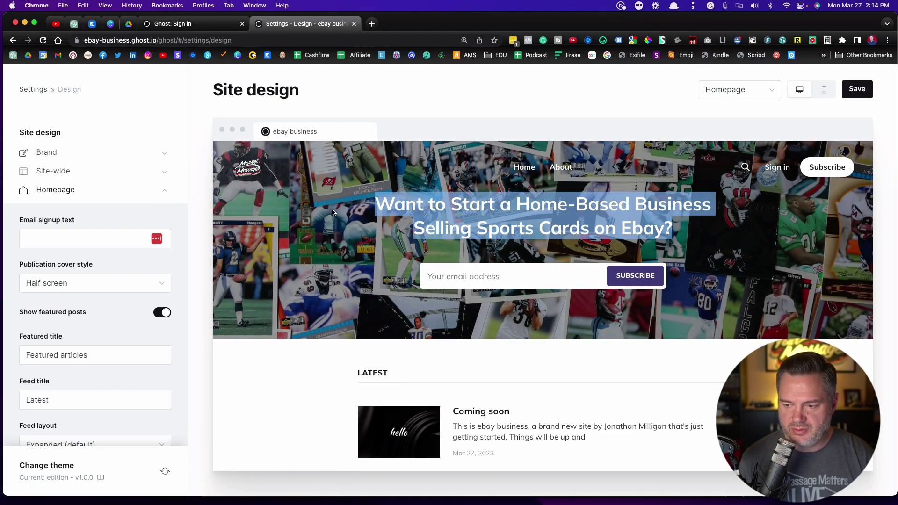
pyautogui.click(332, 213)
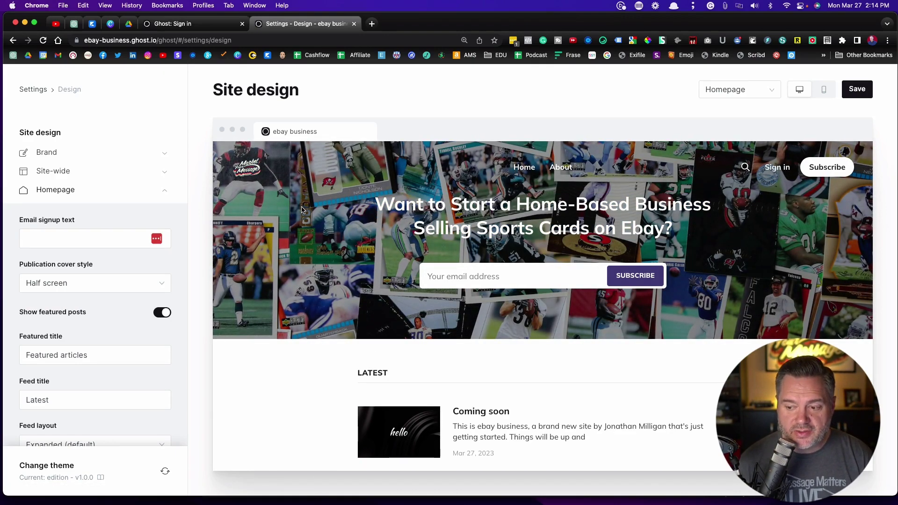
pyautogui.scroll(-3, 103, 236)
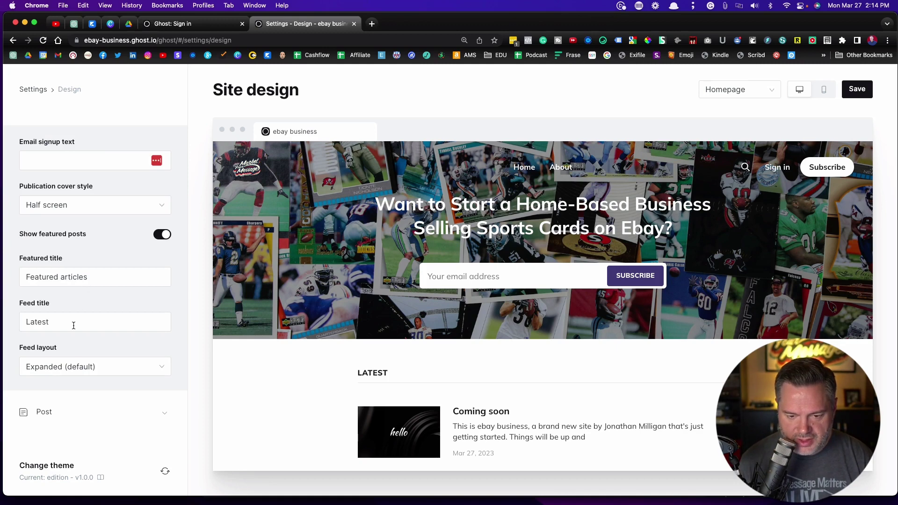
# - In Post settings, switch Show author and Show related posts off and back on, leaving both enabled
pyautogui.click(41, 413)
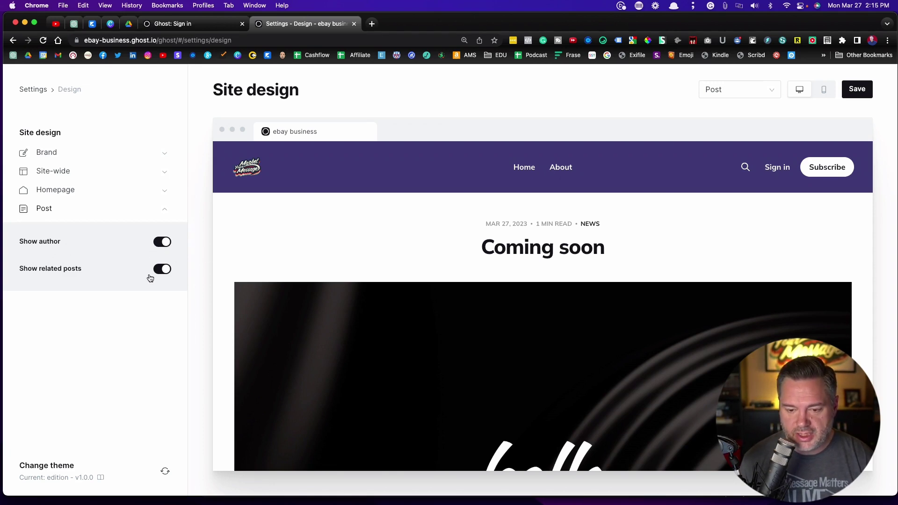
pyautogui.scroll(-8, 321, 371)
pyautogui.scroll(-2, 321, 373)
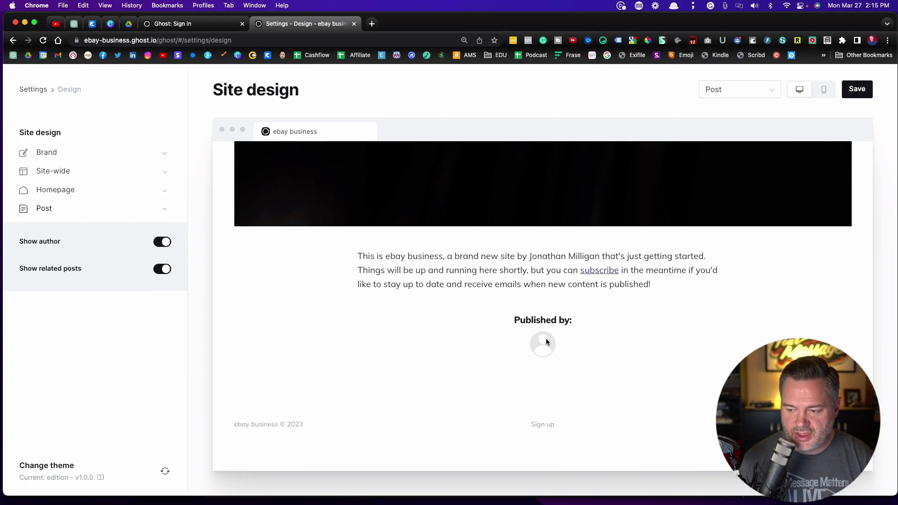
pyautogui.click(162, 242)
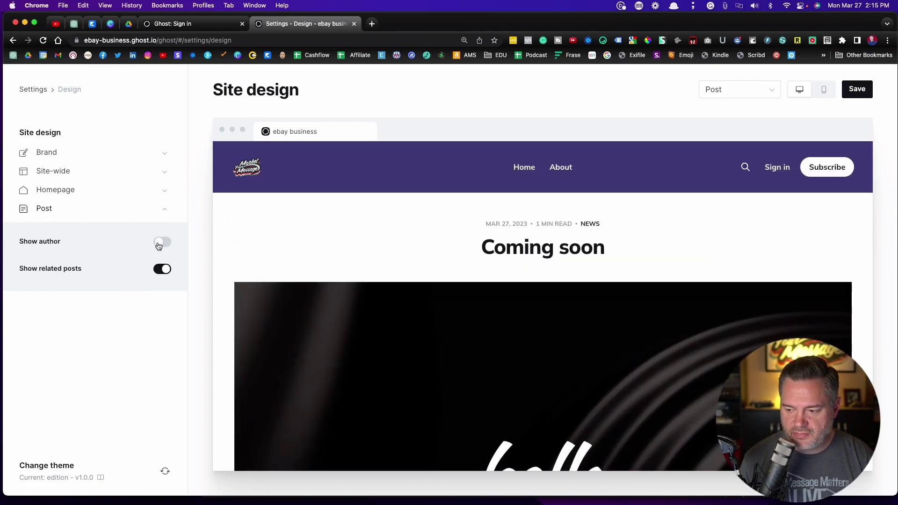
pyautogui.scroll(-10, 404, 360)
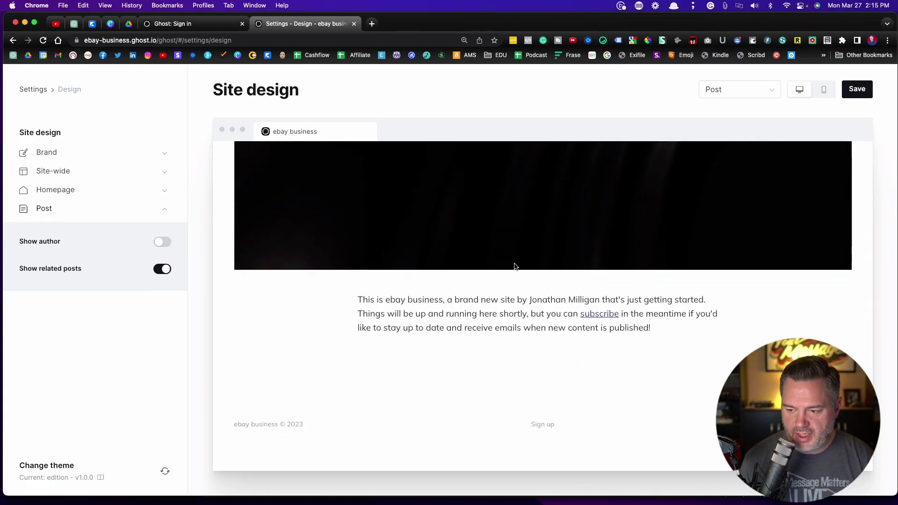
pyautogui.click(159, 247)
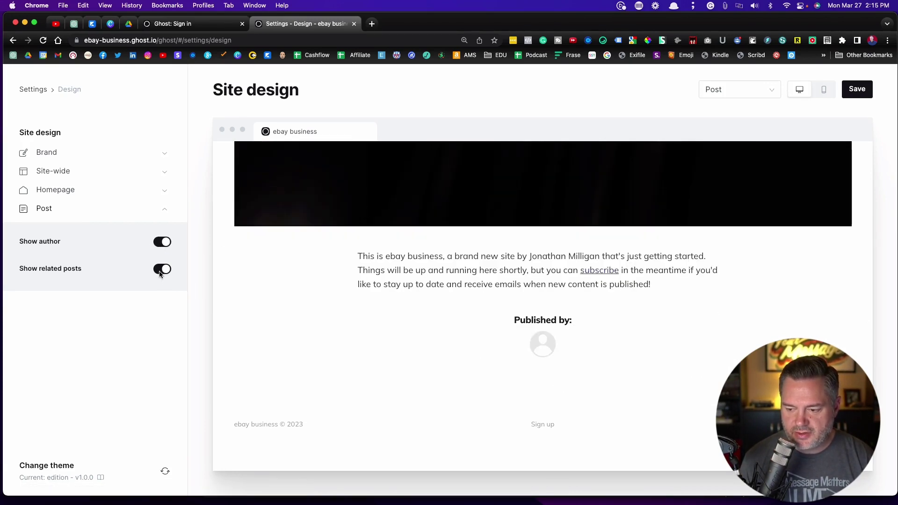
pyautogui.click(161, 273)
pyautogui.click(161, 273)
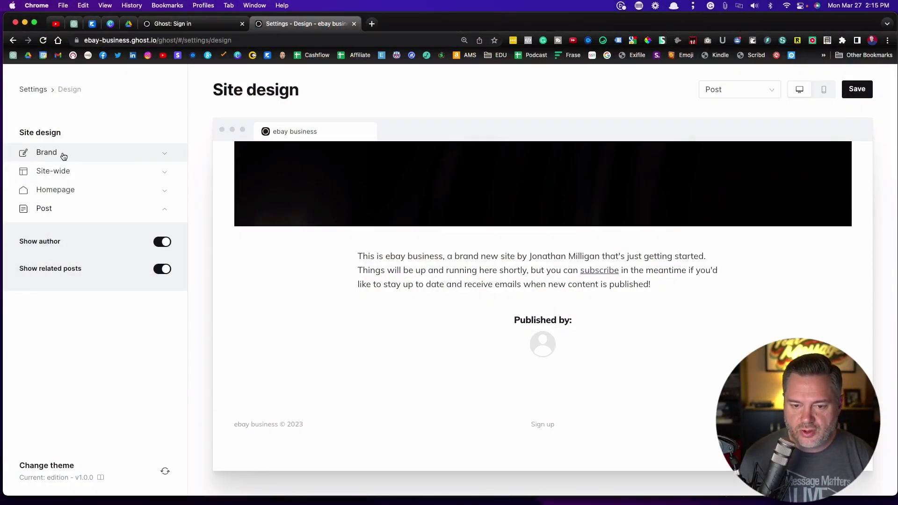
# - Expand Brand and preview the homepage at phone size, then at desktop size
pyautogui.click(56, 154)
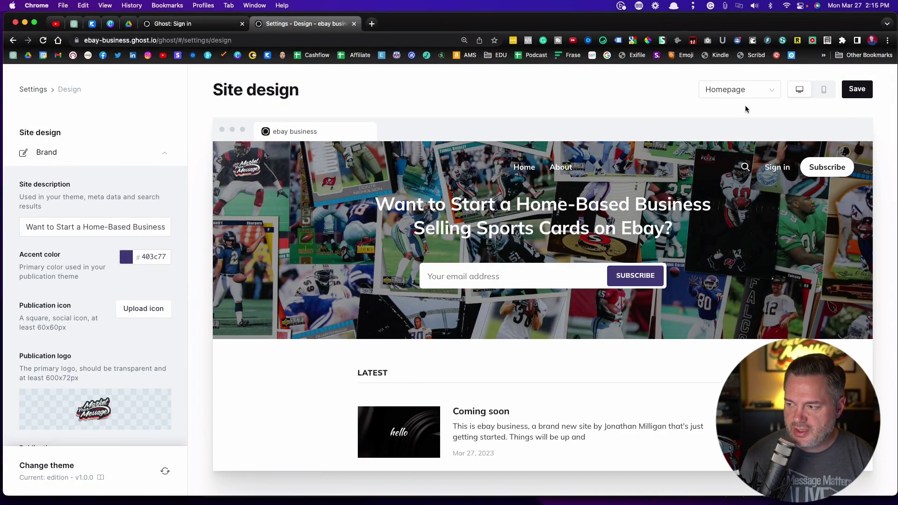
pyautogui.click(826, 91)
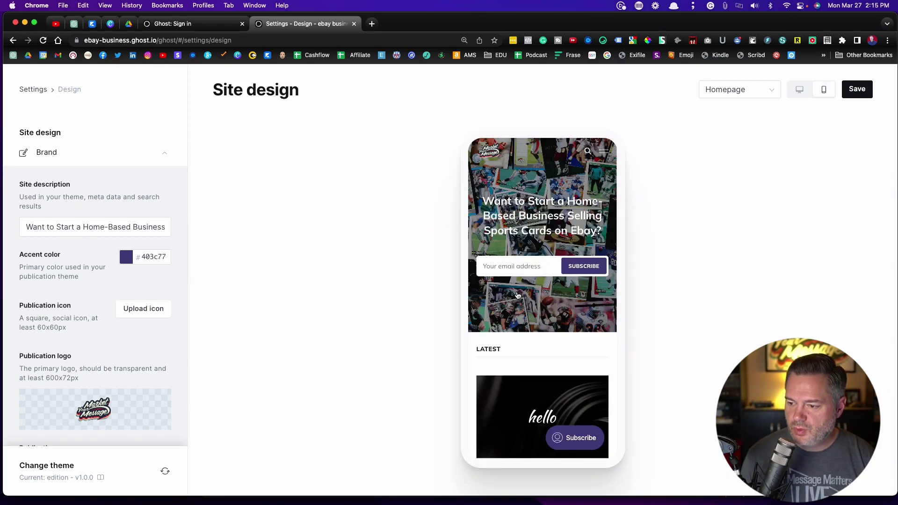
pyautogui.scroll(-5, 518, 296)
pyautogui.scroll(5, 518, 294)
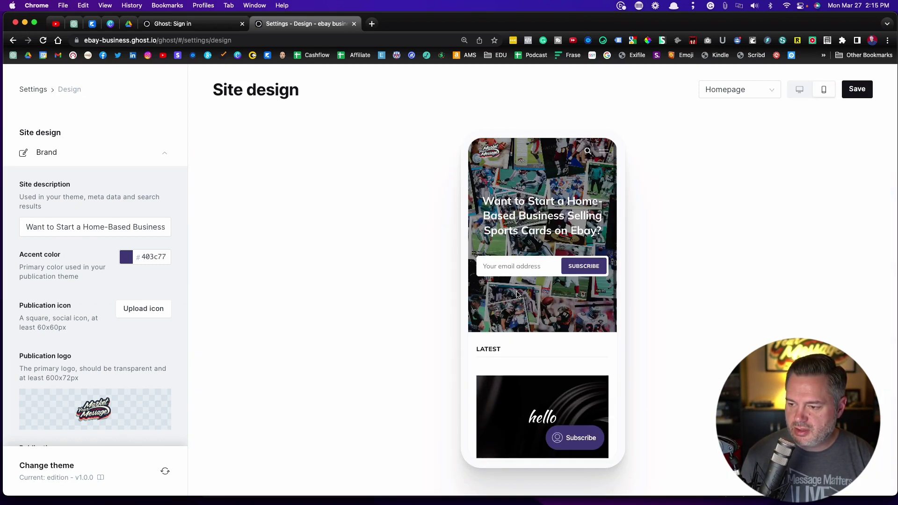
pyautogui.click(799, 90)
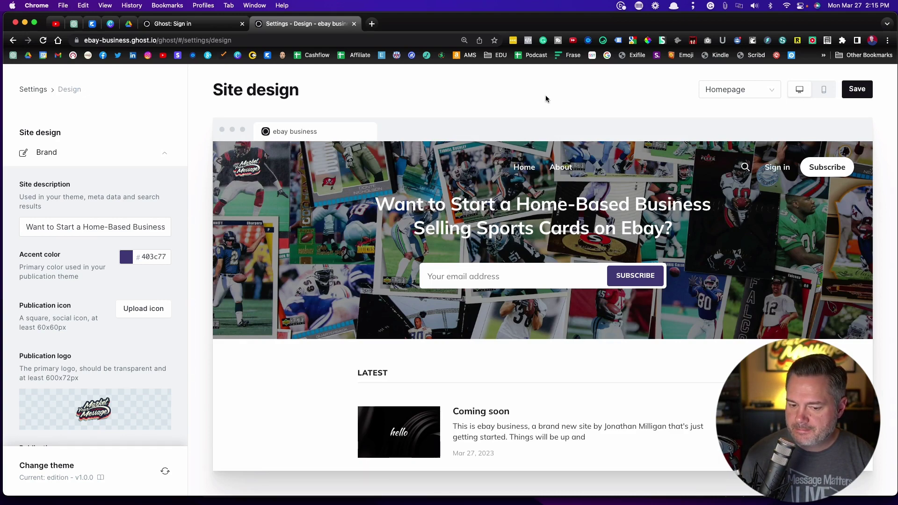
pyautogui.scroll(-5, 120, 204)
pyautogui.scroll(5, 117, 202)
# - Save the site design and return to the main Settings page
pyautogui.click(865, 88)
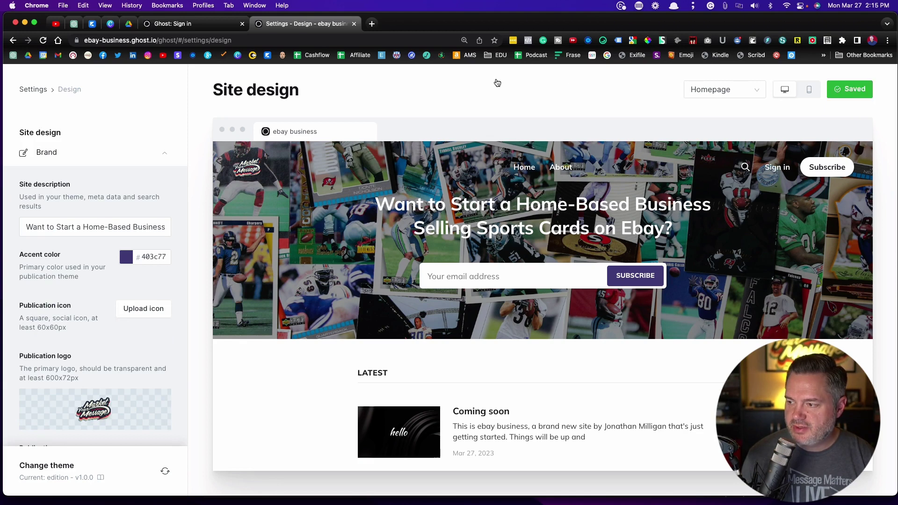
pyautogui.click(42, 89)
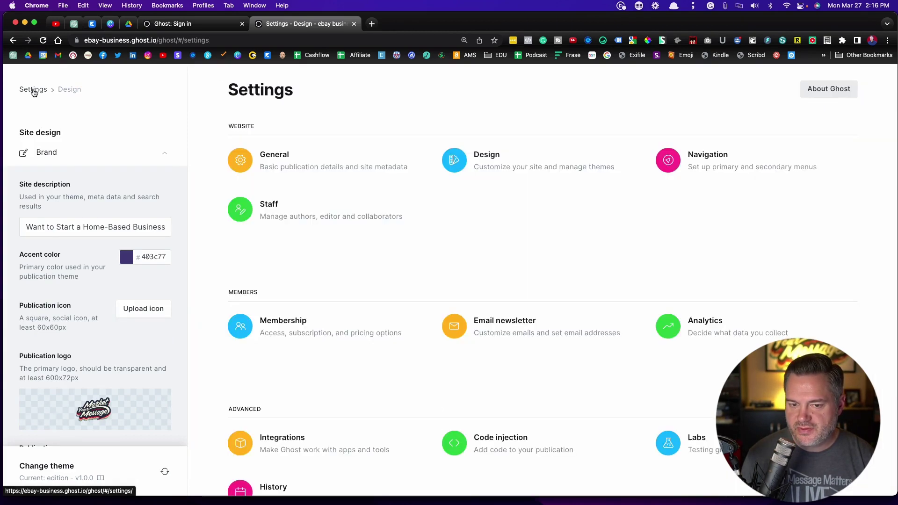